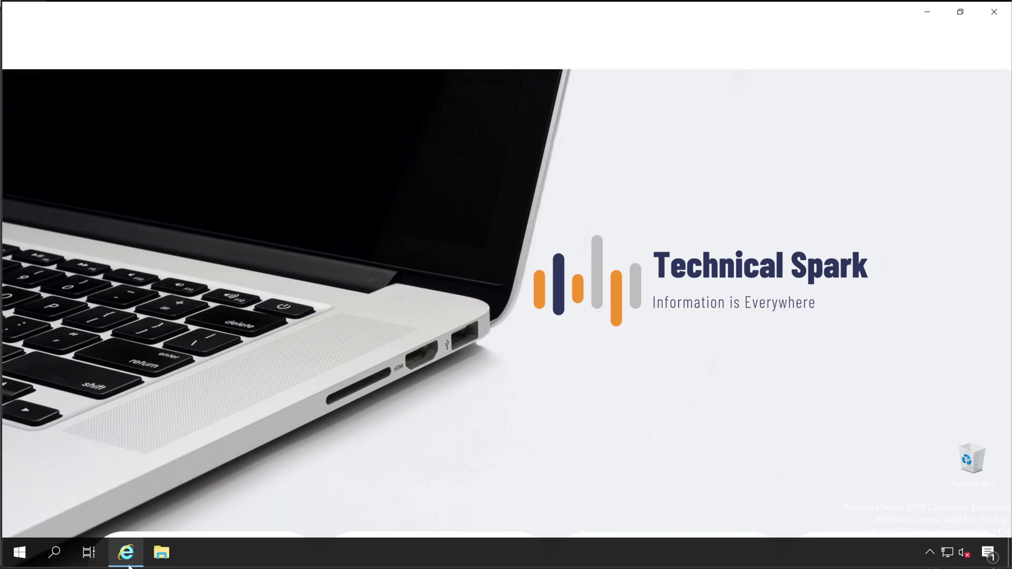
Sign in to Deep Security Manager with the administrator account
{"action": "type", "text": "MasterAdmin"}
{"action": "key", "text": "Tab"}
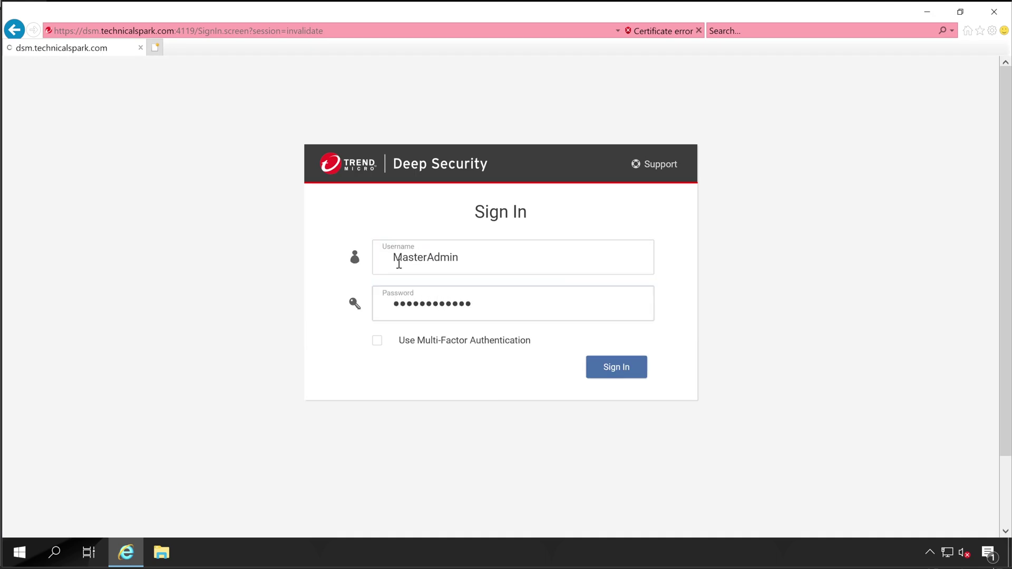
{"action": "key", "text": "Return"}
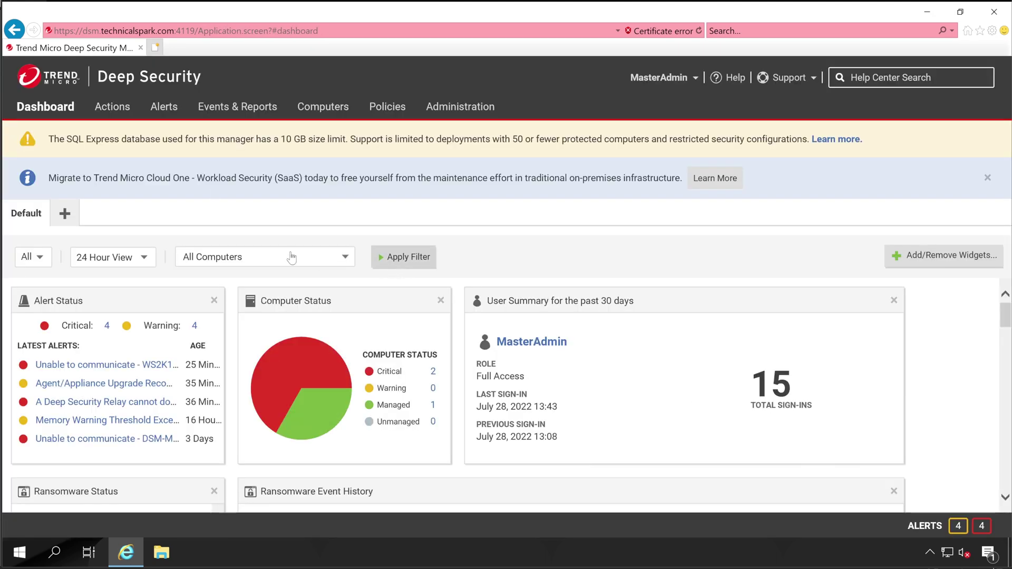
Bring up the Computers list showing the three managed computers
{"action": "left_click", "coordinate": [318, 108]}
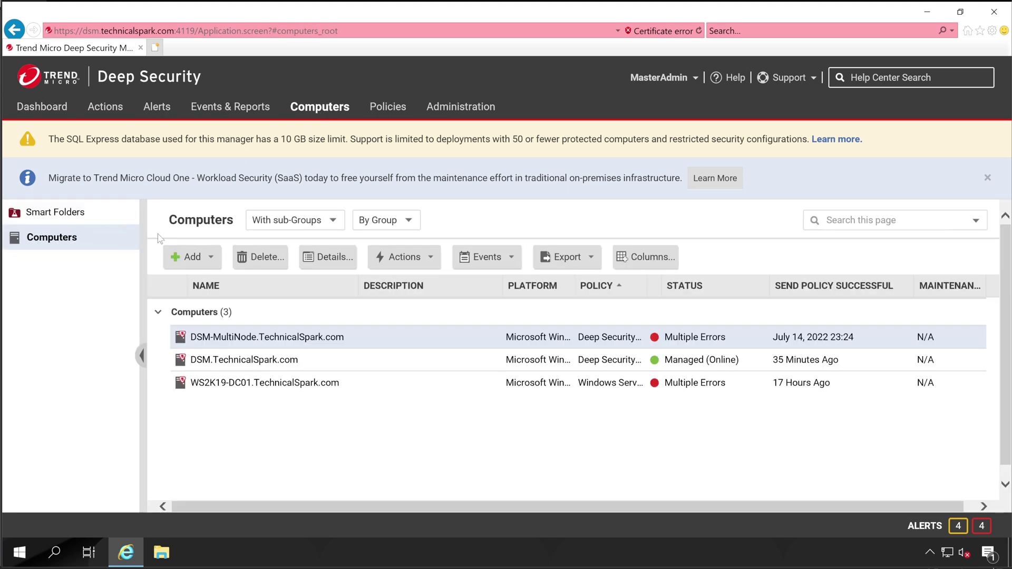
{"action": "left_click", "coordinate": [62, 215]}
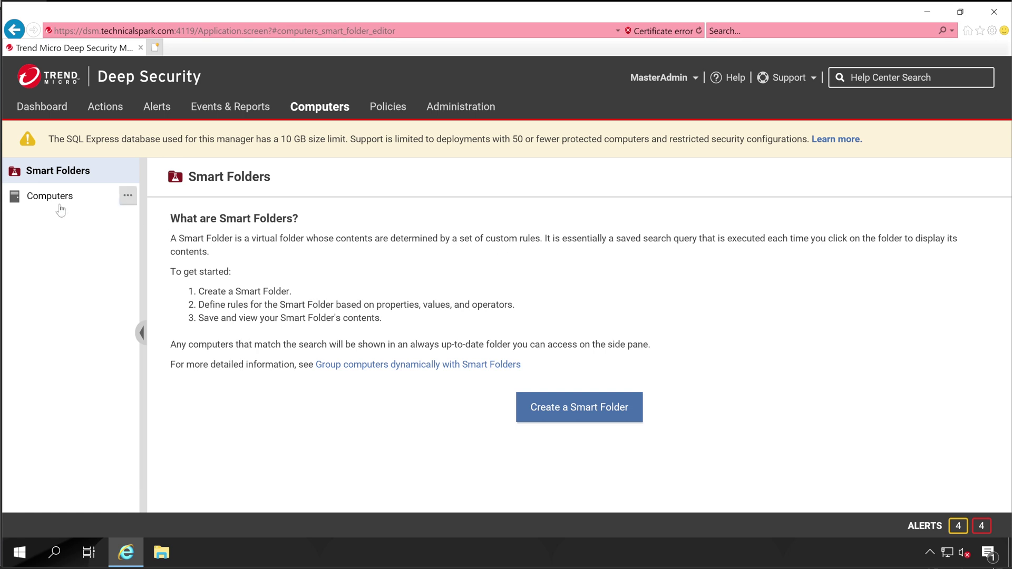
{"action": "left_click", "coordinate": [122, 203]}
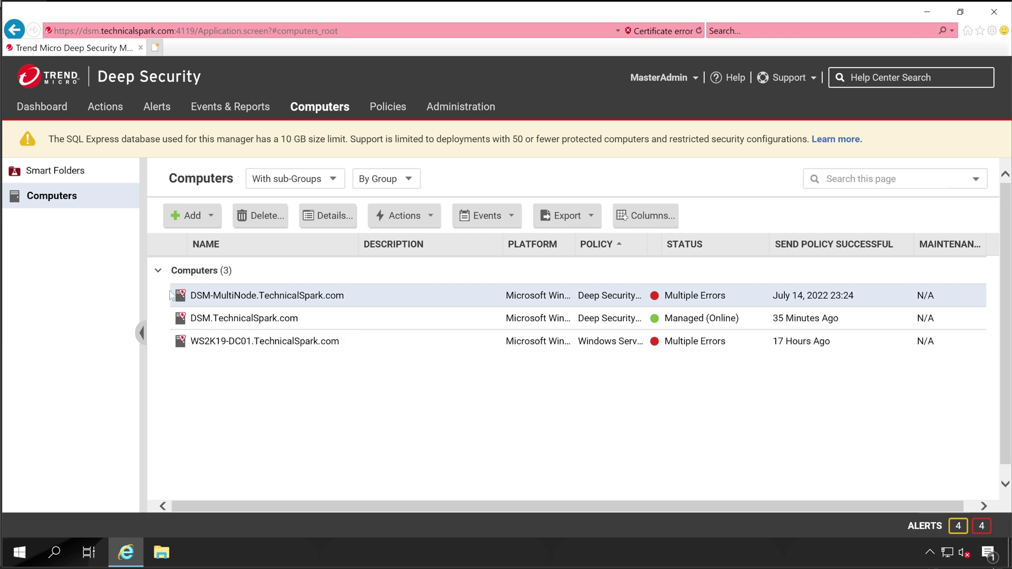
{"action": "mouse_move", "coordinate": [263, 303]}
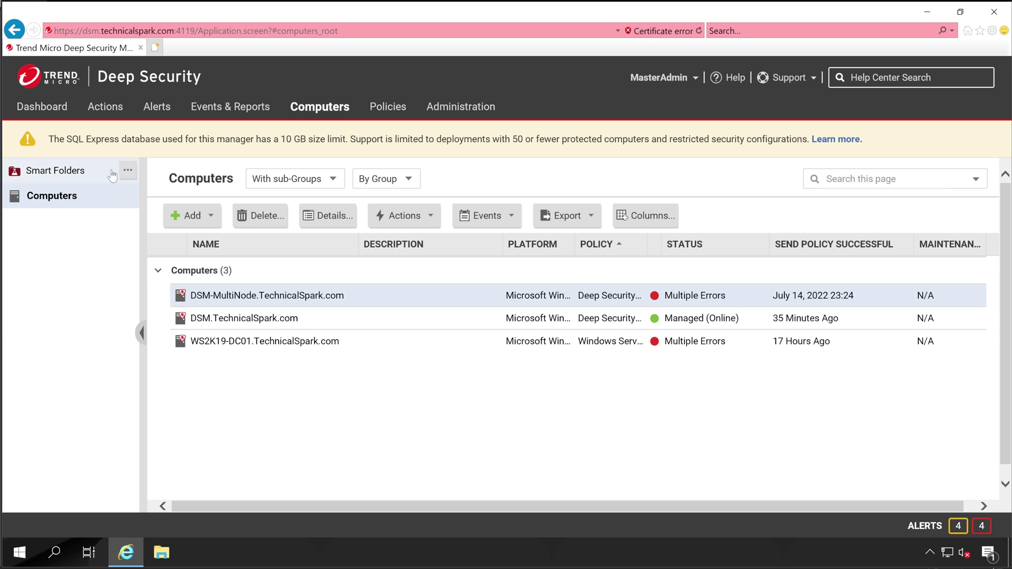
Start a new smart folder and name it DSM
{"action": "left_click", "coordinate": [47, 177]}
{"action": "left_click", "coordinate": [548, 405]}
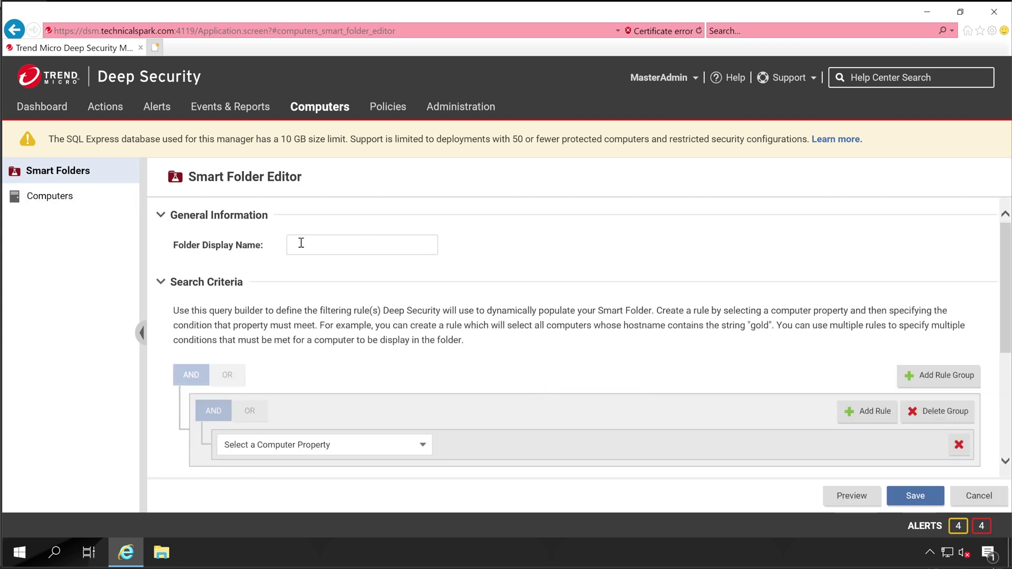
{"action": "left_click", "coordinate": [333, 243]}
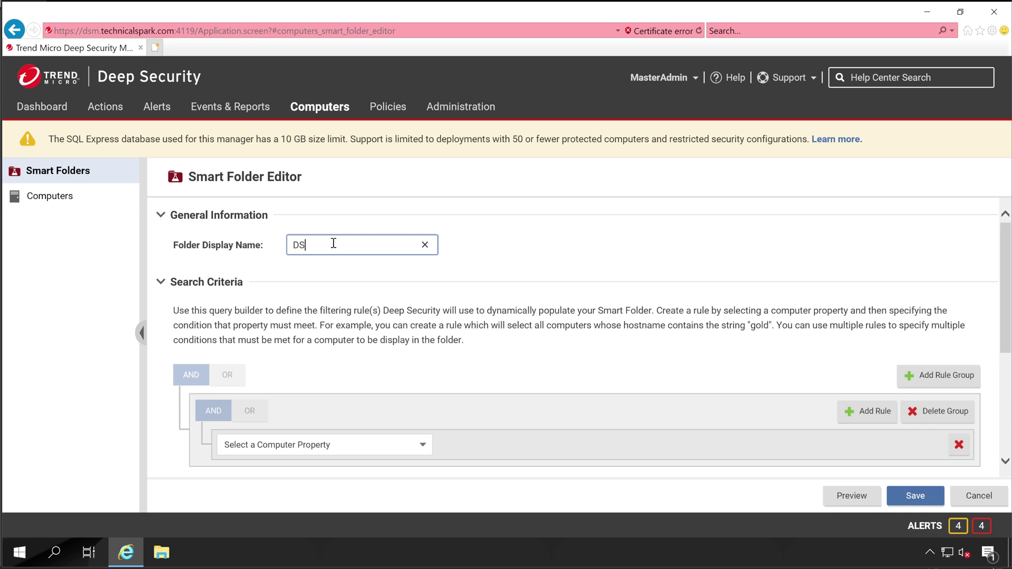
Give the folder the rule Policy EQUALS Deep Security Manager
{"action": "left_click", "coordinate": [344, 451]}
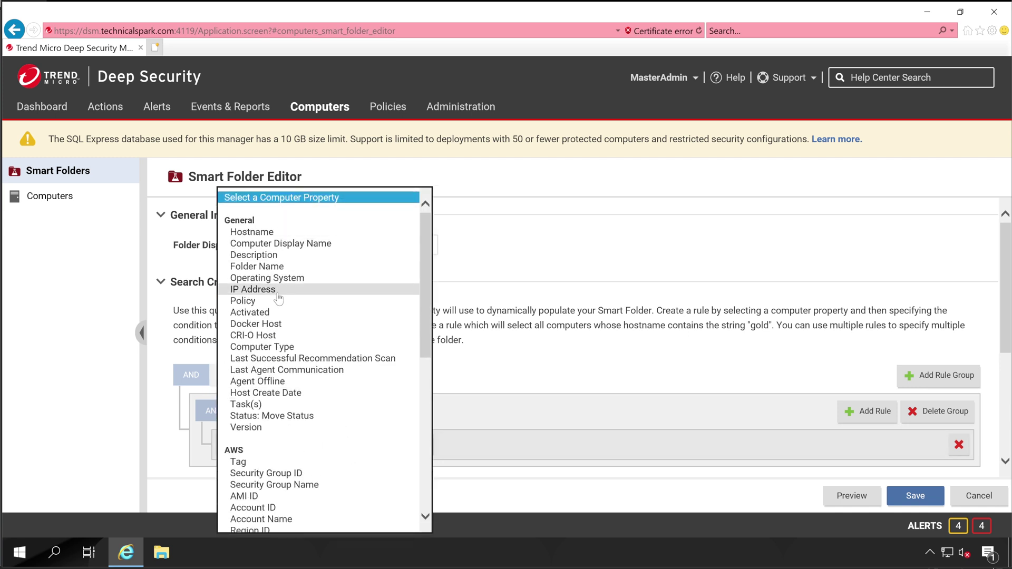
{"action": "left_click", "coordinate": [278, 302]}
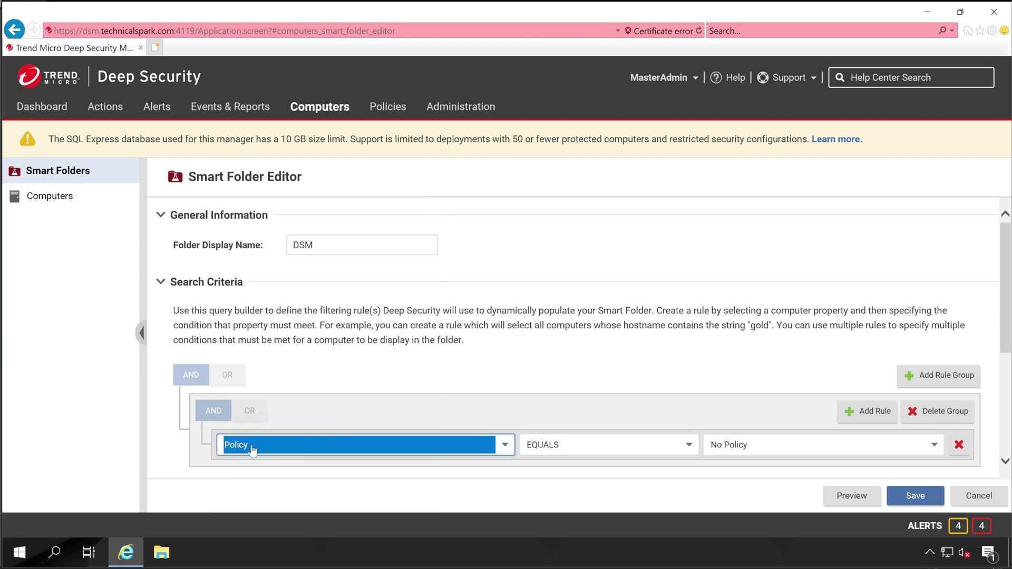
{"action": "left_click", "coordinate": [544, 454]}
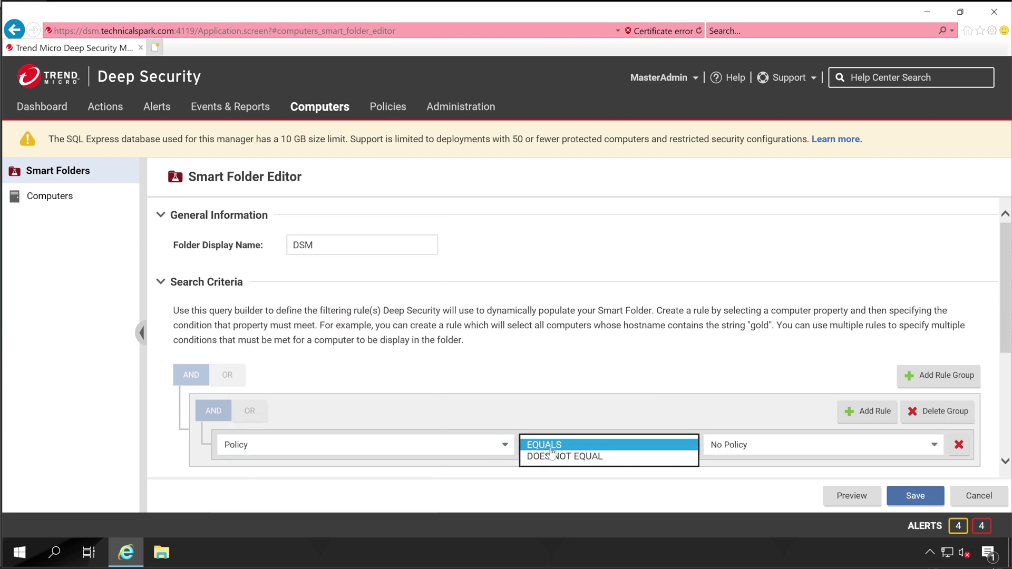
{"action": "left_click", "coordinate": [727, 455]}
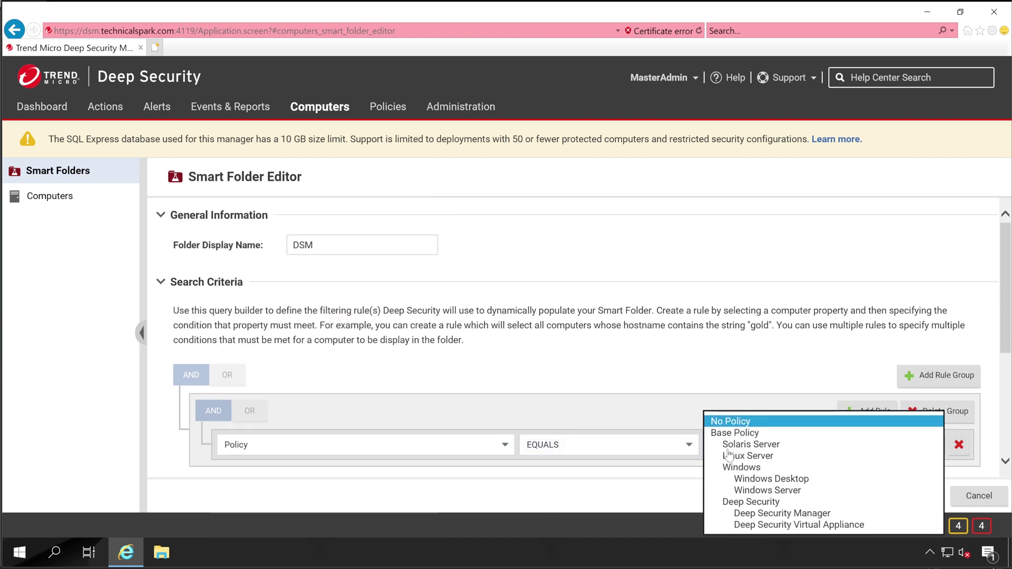
{"action": "left_click", "coordinate": [770, 516]}
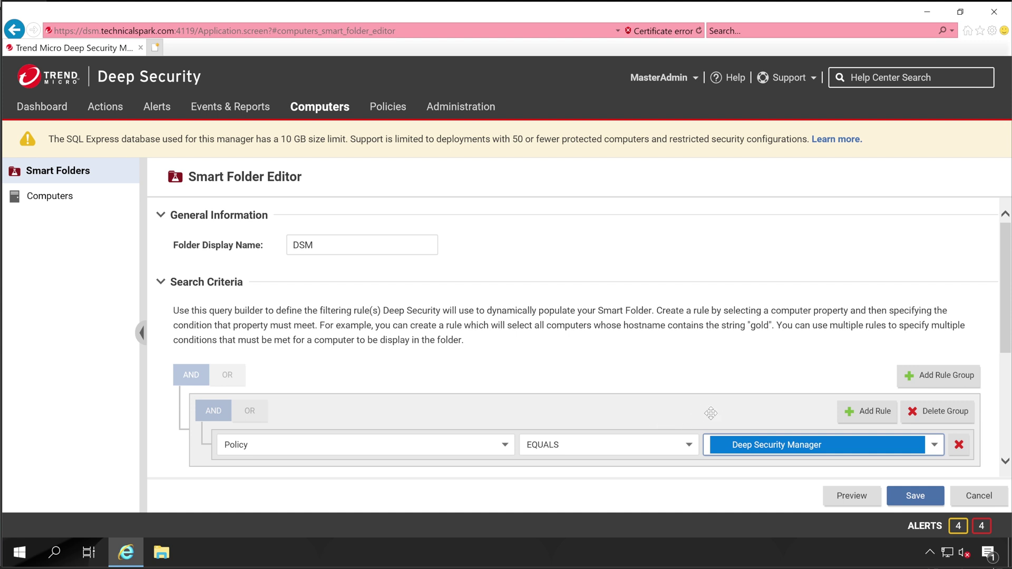
Save the DSM folder, view its two computers with a wider Policy column, then return to Computers
{"action": "left_click", "coordinate": [916, 498]}
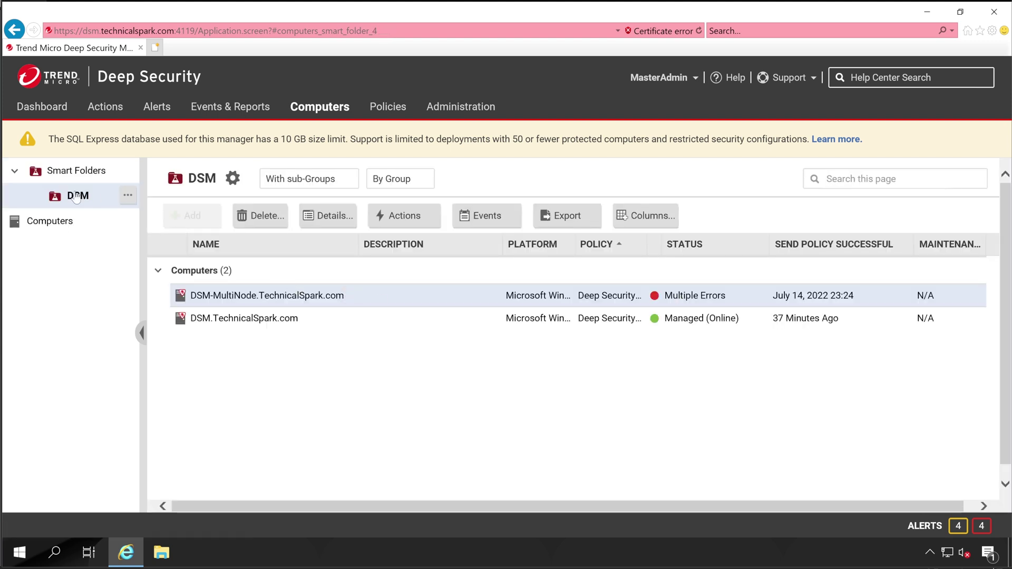
{"action": "left_click", "coordinate": [78, 198]}
{"action": "left_click_drag", "start_coordinate": [648, 247], "coordinate": [744, 247]}
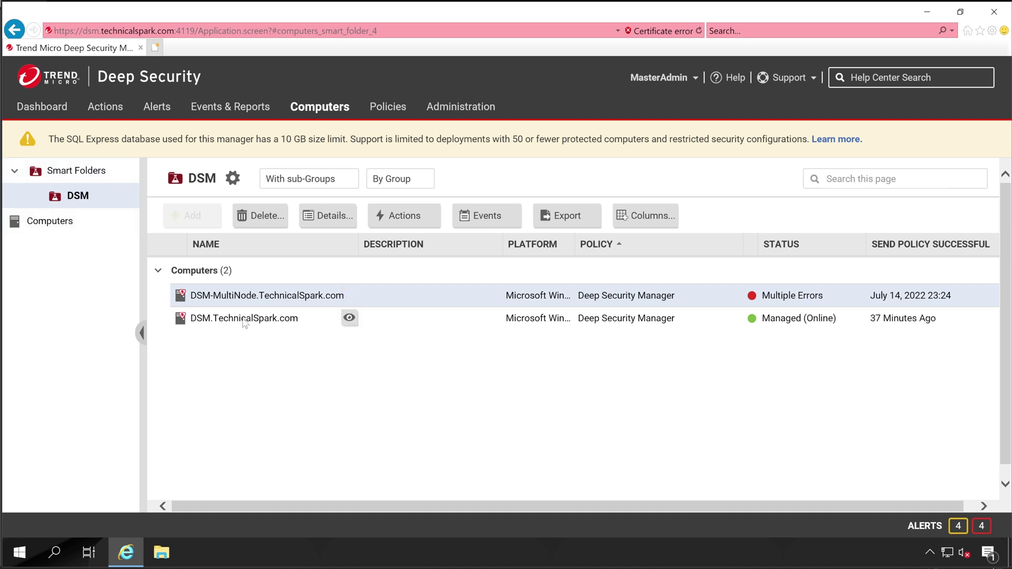
{"action": "left_click", "coordinate": [63, 224]}
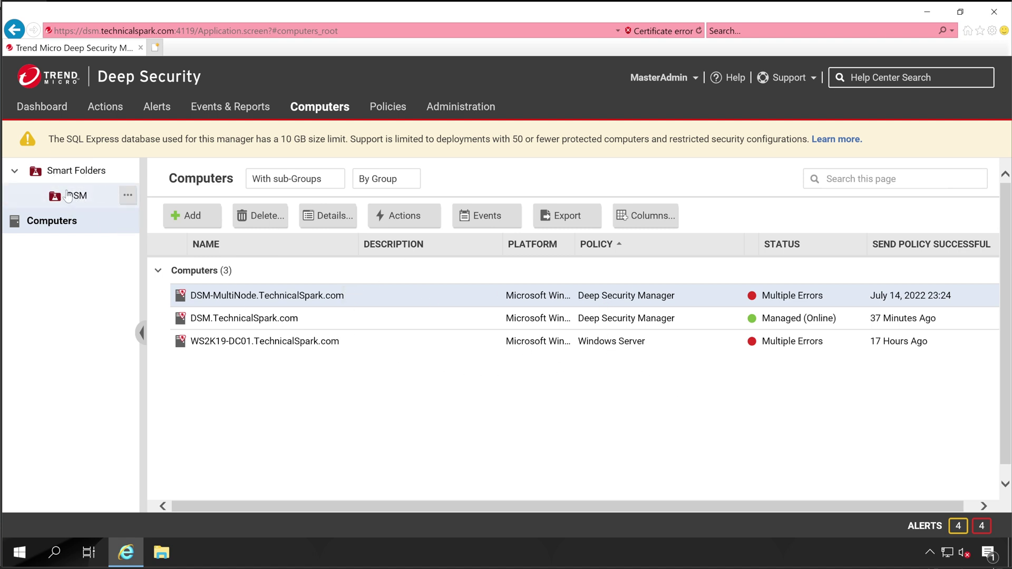
Start another smart folder, first trying a Computer Type rule set to Physical Computer
{"action": "left_click", "coordinate": [77, 172]}
{"action": "left_click", "coordinate": [576, 411]}
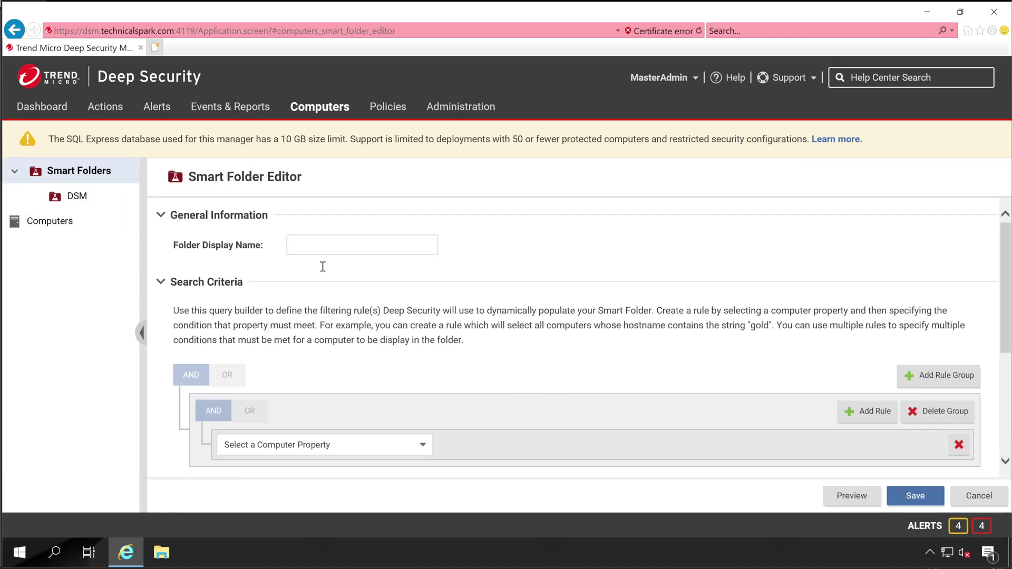
{"action": "left_click", "coordinate": [336, 448]}
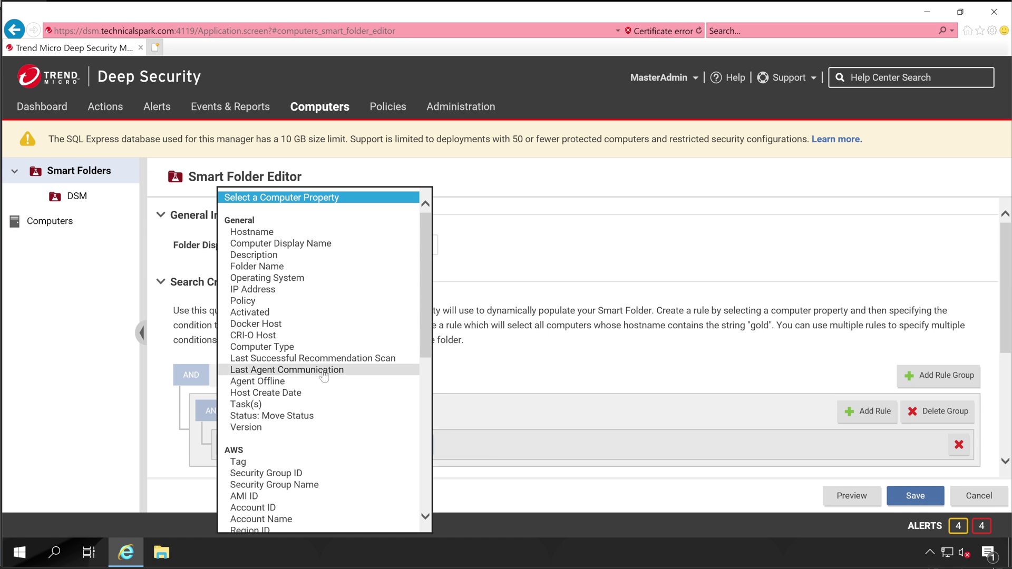
{"action": "left_click", "coordinate": [271, 348]}
{"action": "left_click", "coordinate": [754, 446]}
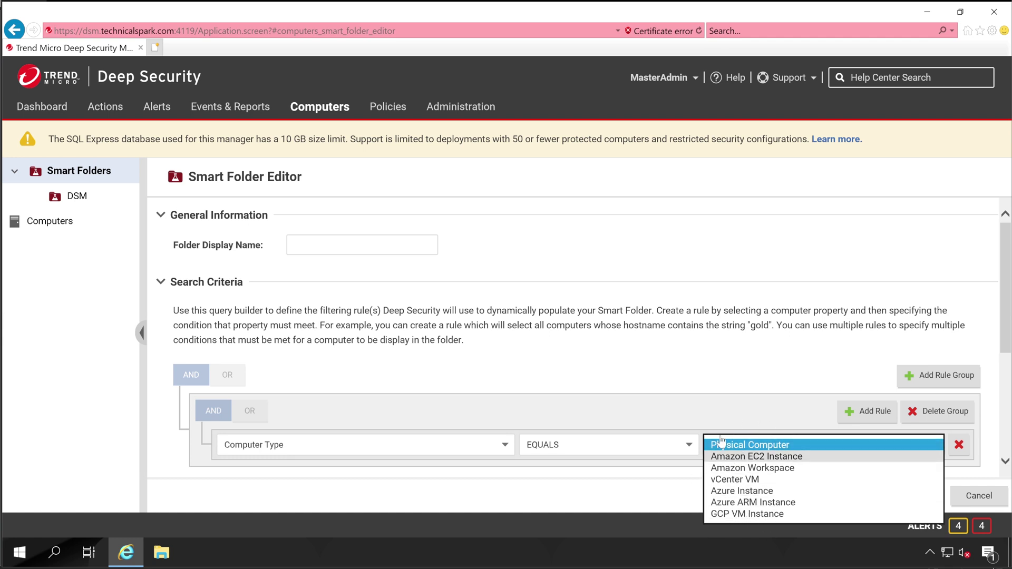
{"action": "left_click", "coordinate": [804, 448]}
Change the rule to Activated EQUALS No, name the folder Inactive Agent, and save it
{"action": "left_click", "coordinate": [448, 452]}
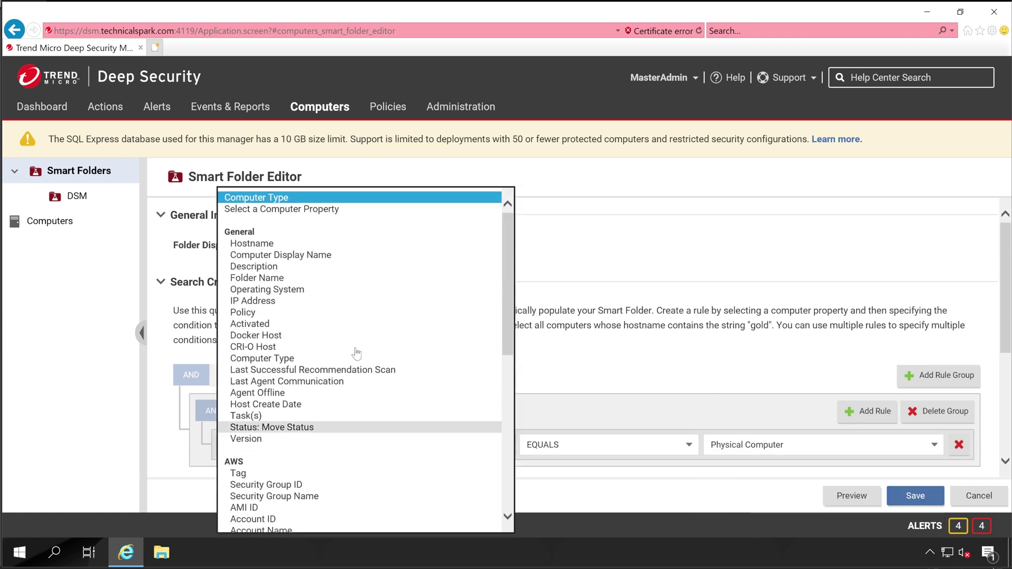
{"action": "left_click", "coordinate": [314, 324]}
{"action": "left_click", "coordinate": [498, 452]}
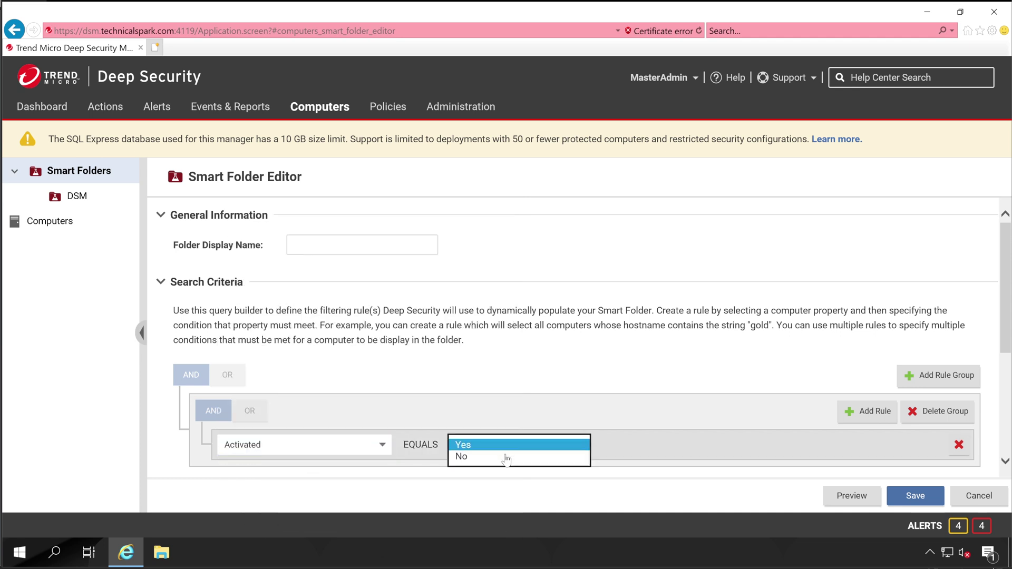
{"action": "left_click", "coordinate": [502, 460]}
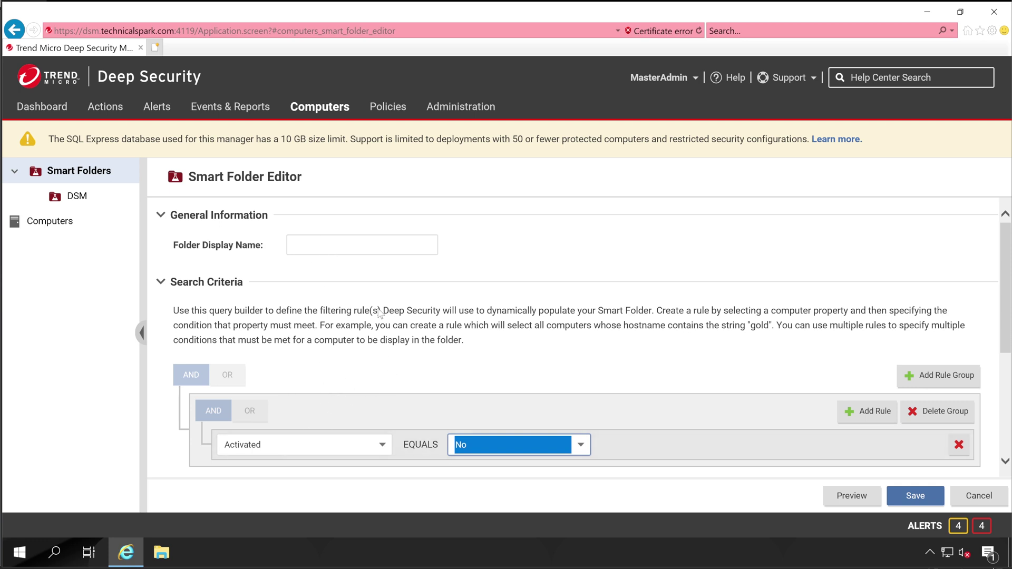
{"action": "left_click", "coordinate": [326, 243]}
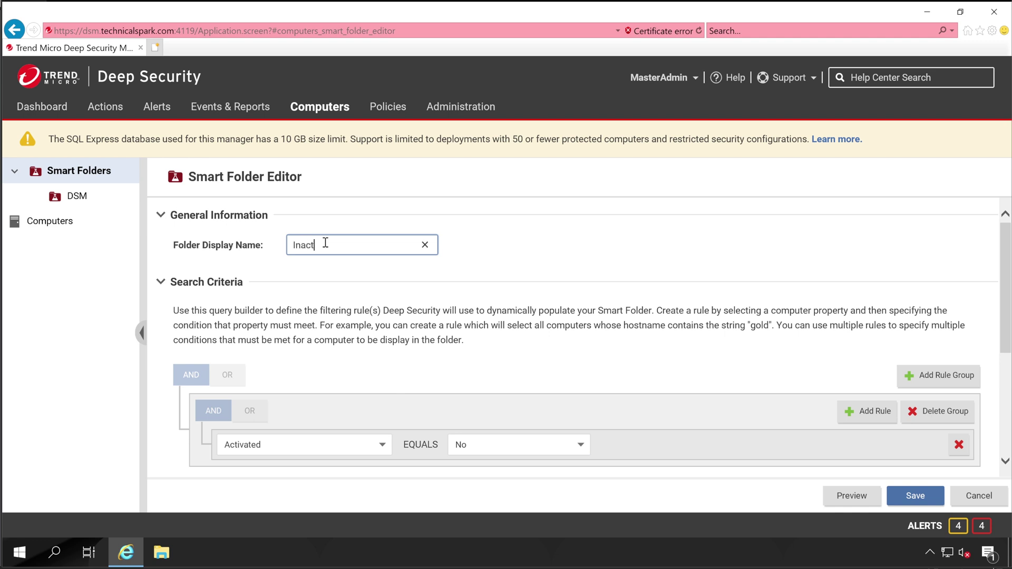
{"action": "left_click", "coordinate": [928, 498]}
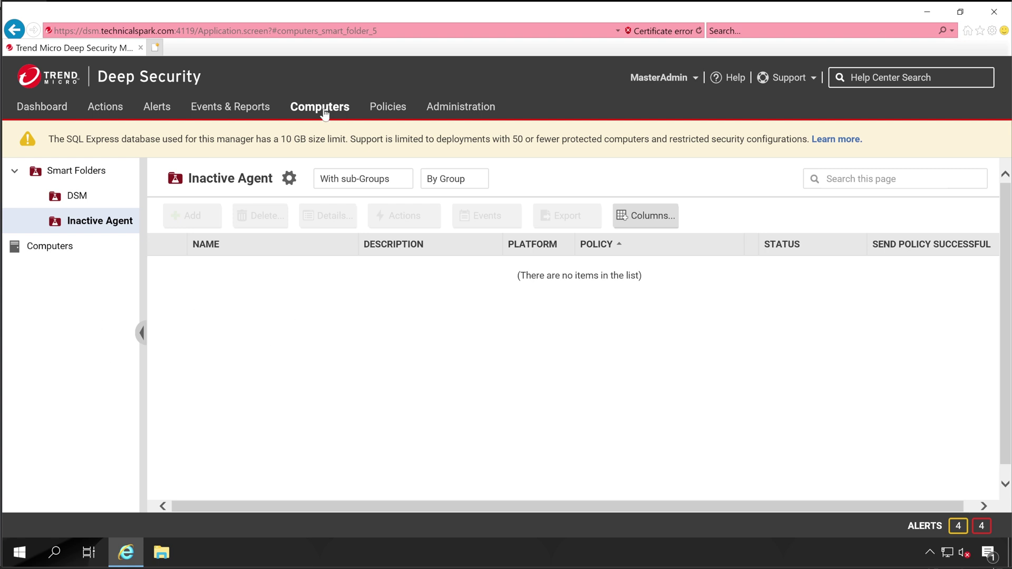
Add a computer with hostname Test-Server through the New Computer Wizard
{"action": "left_click", "coordinate": [50, 246]}
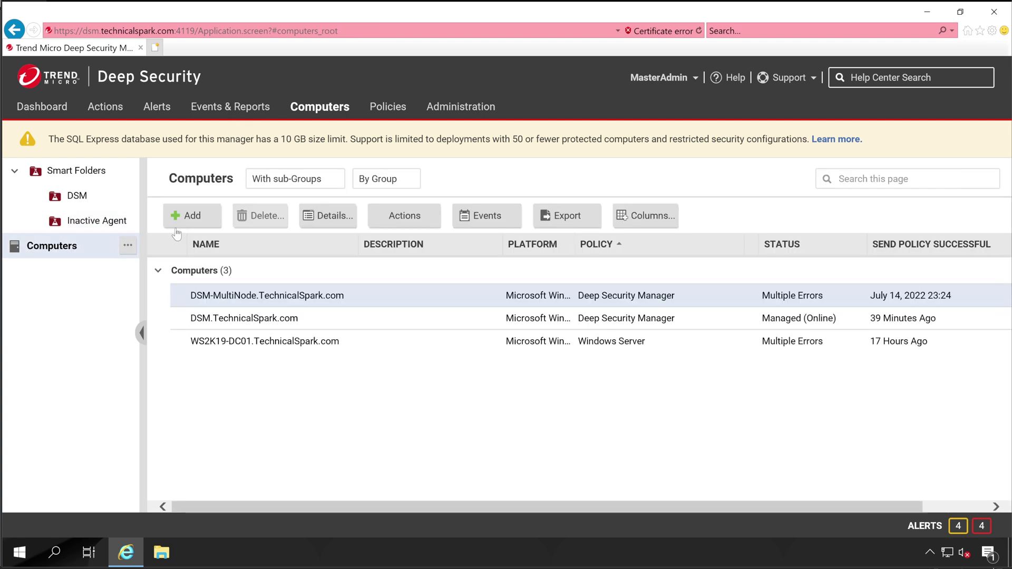
{"action": "left_click", "coordinate": [190, 215]}
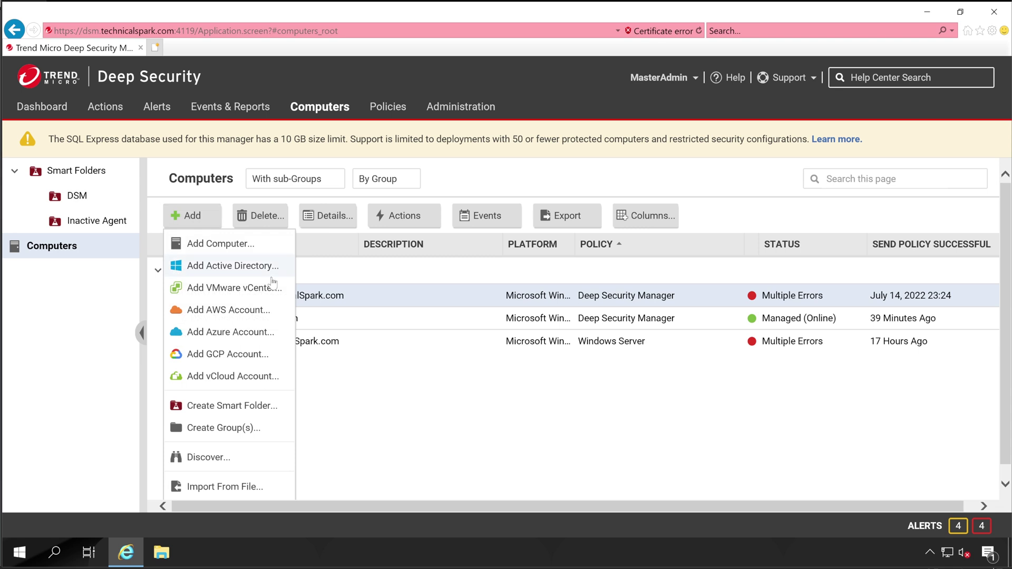
{"action": "left_click", "coordinate": [207, 247]}
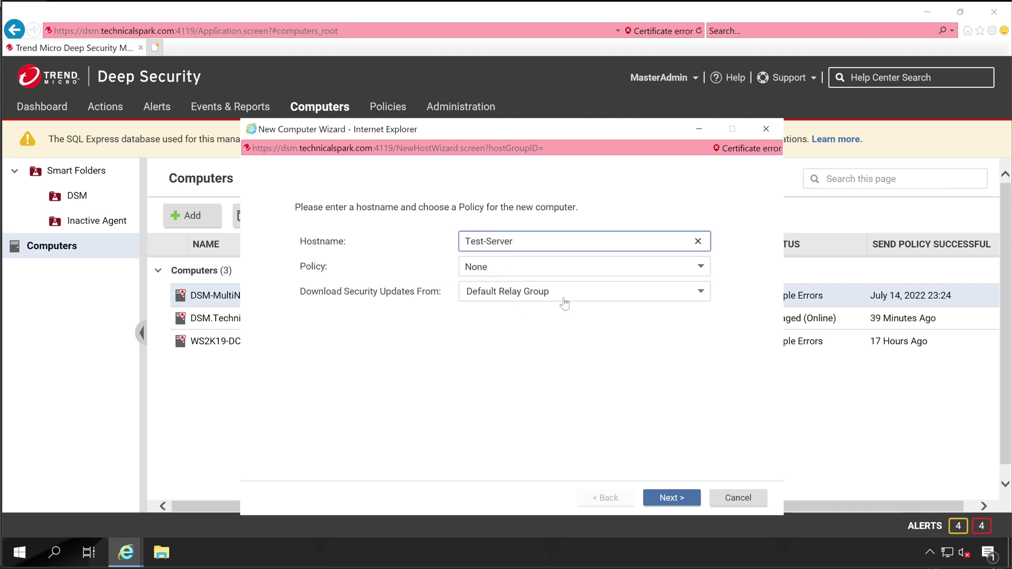
{"action": "left_click", "coordinate": [667, 500]}
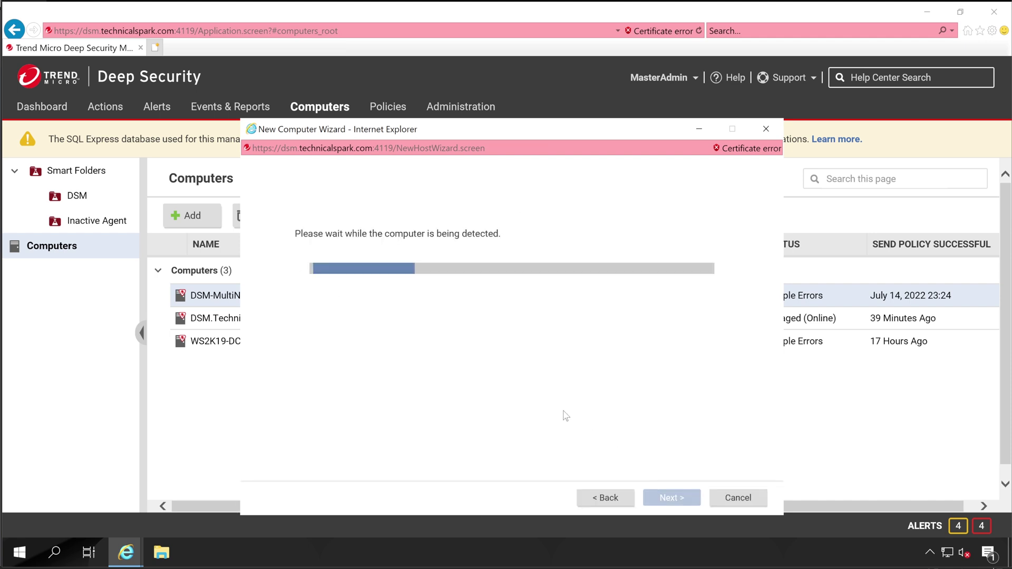
{"action": "left_click", "coordinate": [669, 498]}
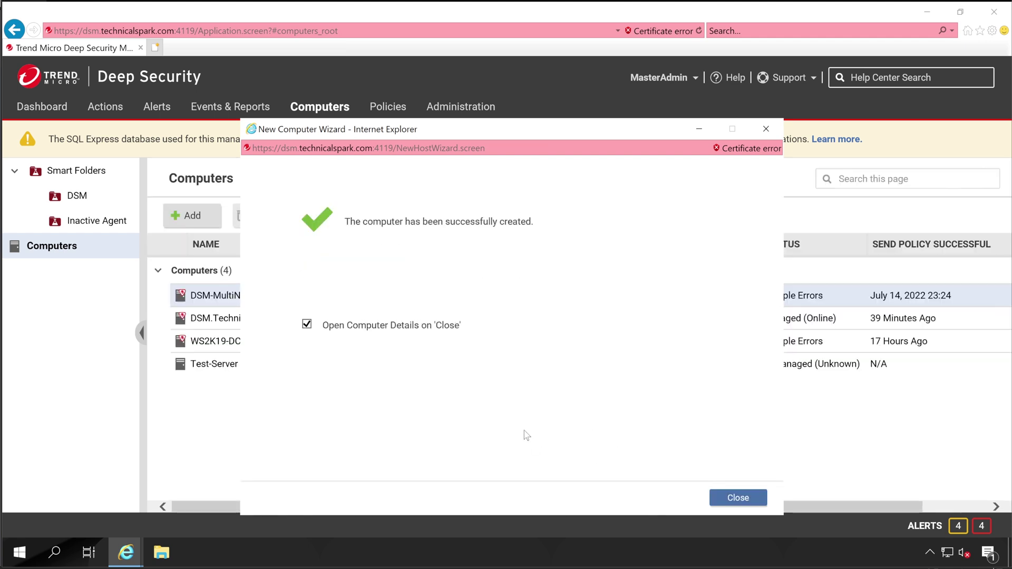
Close the wizard without opening Test-Server's details, then view the Inactive Agent folder
{"action": "left_click", "coordinate": [453, 325]}
{"action": "left_click", "coordinate": [730, 502]}
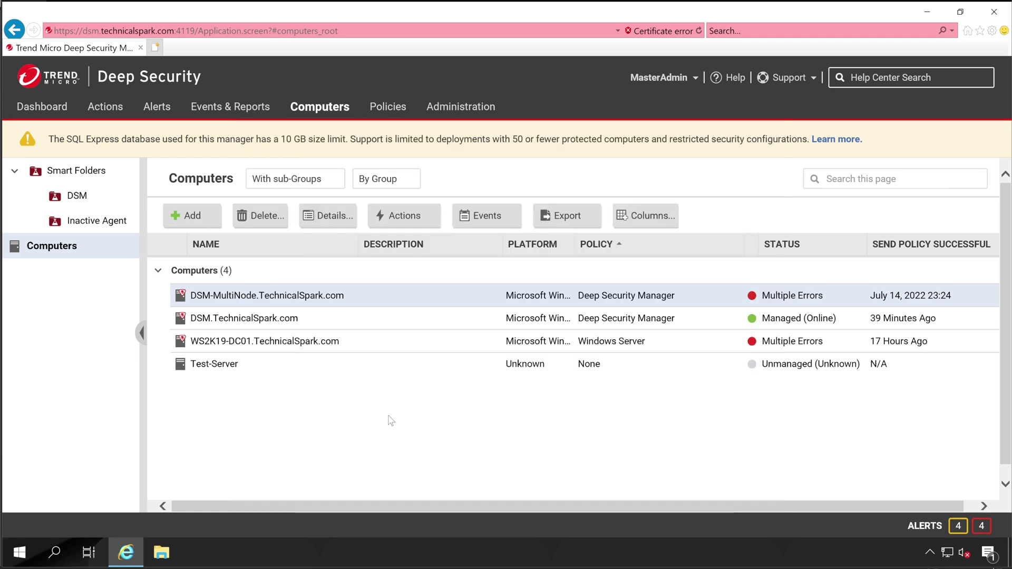
{"action": "left_click", "coordinate": [94, 224]}
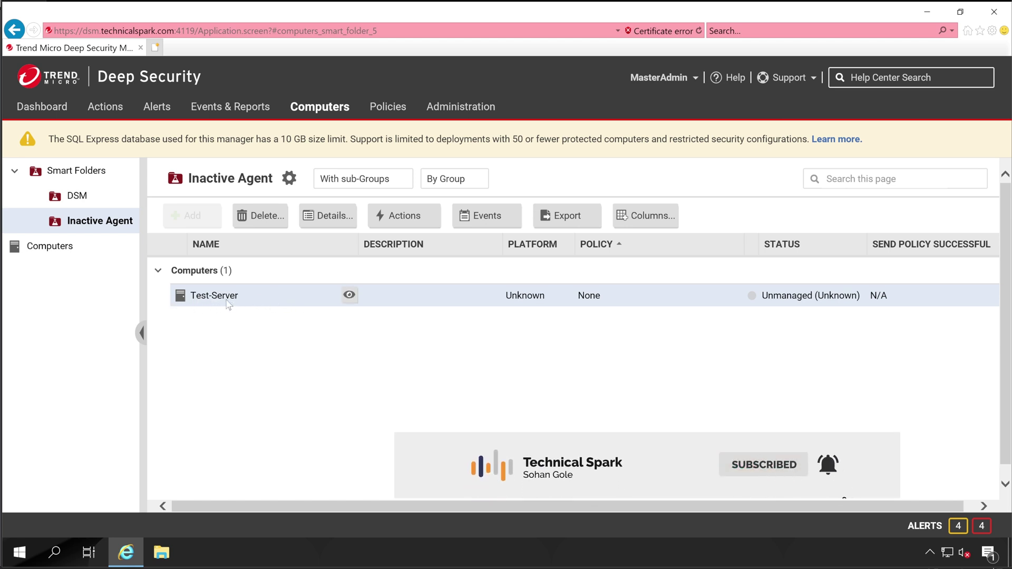
Start a new smart folder with Agent Offline as the rule property
{"action": "left_click", "coordinate": [79, 170]}
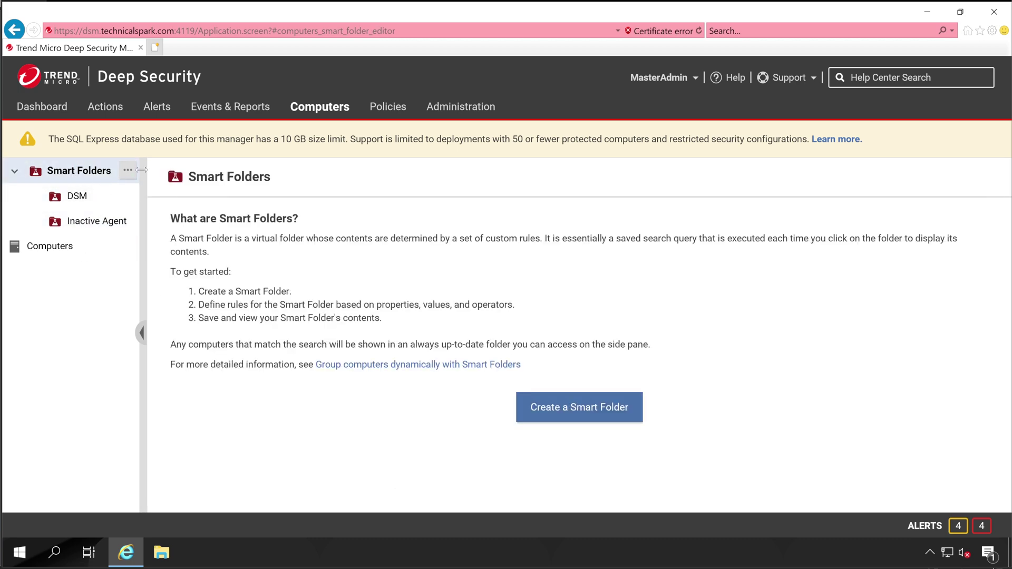
{"action": "left_click", "coordinate": [546, 413]}
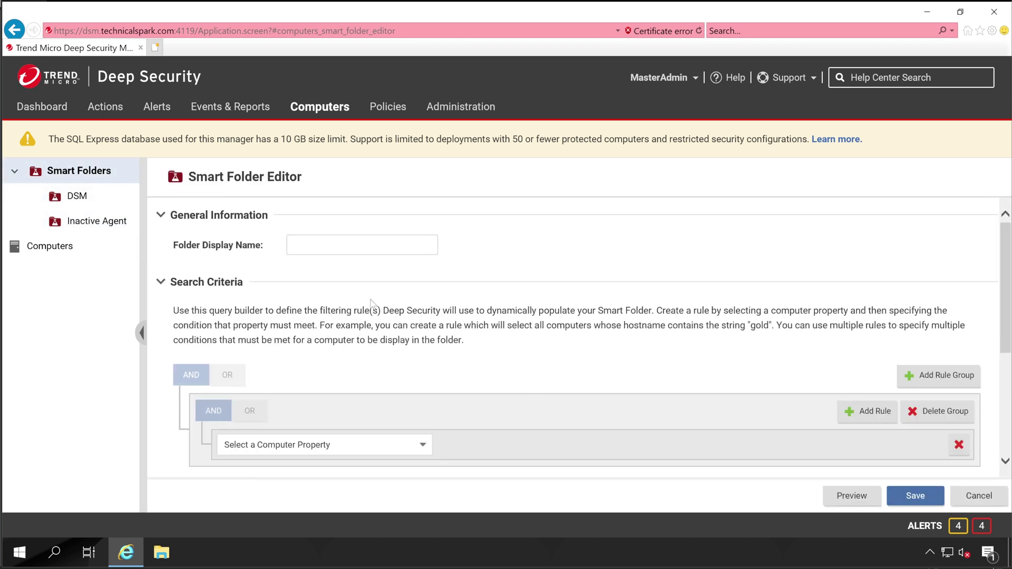
{"action": "scroll", "coordinate": [491, 387], "scroll_direction": "down", "scroll_amount": 5}
{"action": "left_click", "coordinate": [336, 240]}
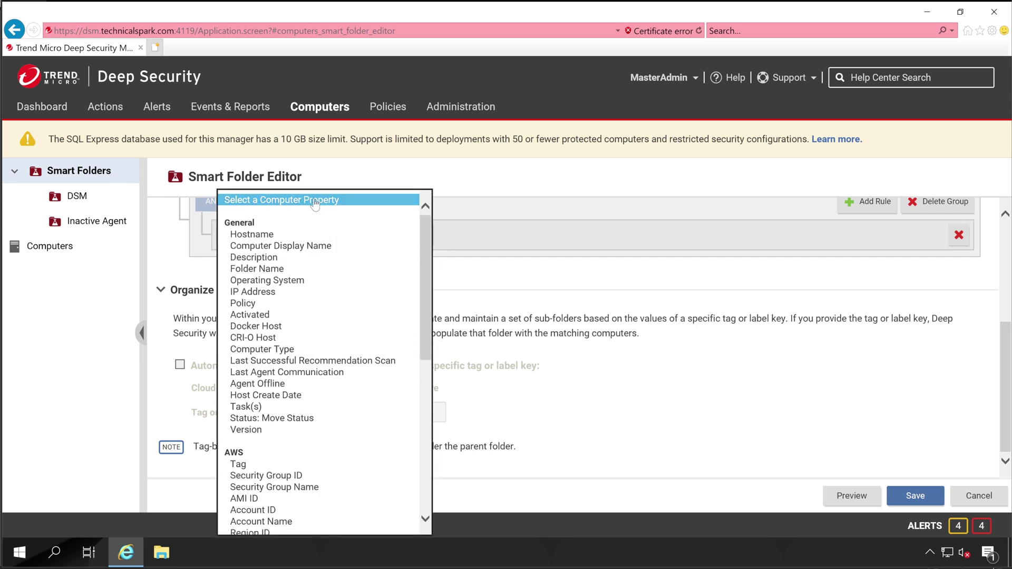
{"action": "left_click", "coordinate": [294, 384]}
Try vCenter Name as the rule property instead
{"action": "left_click", "coordinate": [285, 235]}
{"action": "scroll", "coordinate": [332, 418], "scroll_direction": "down", "scroll_amount": 3}
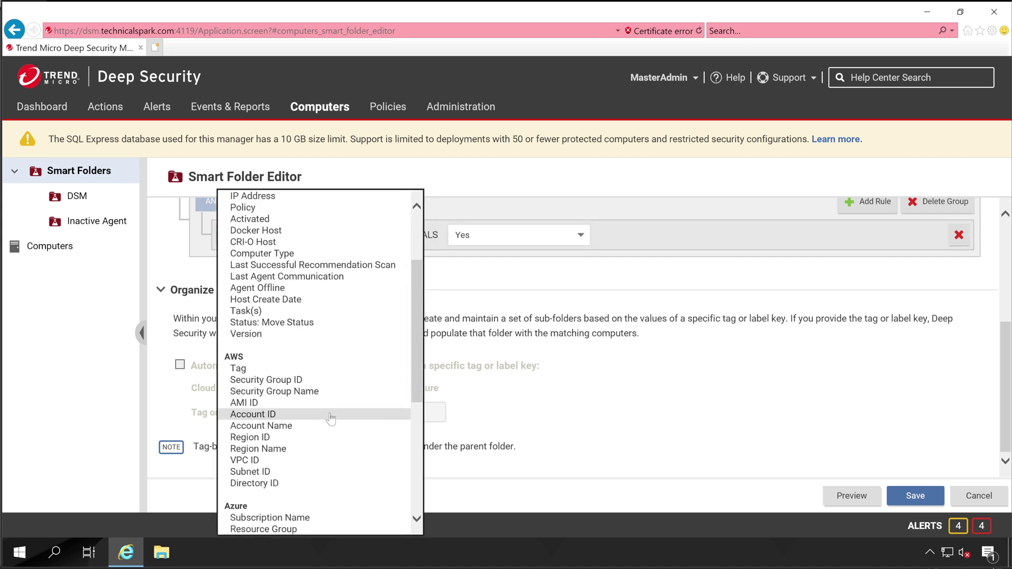
{"action": "scroll", "coordinate": [279, 448], "scroll_direction": "down", "scroll_amount": 4}
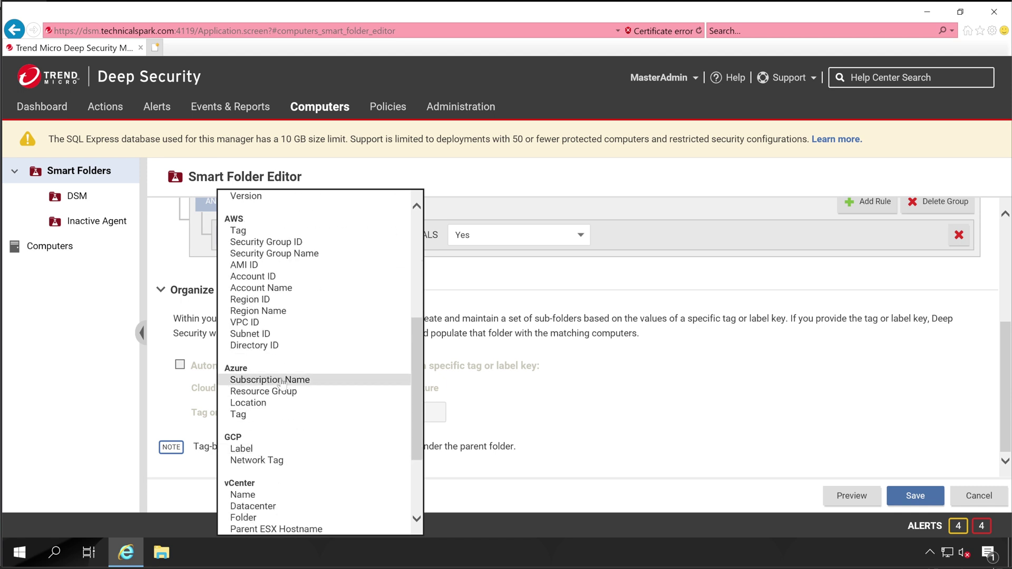
{"action": "scroll", "coordinate": [248, 459], "scroll_direction": "down", "scroll_amount": 3}
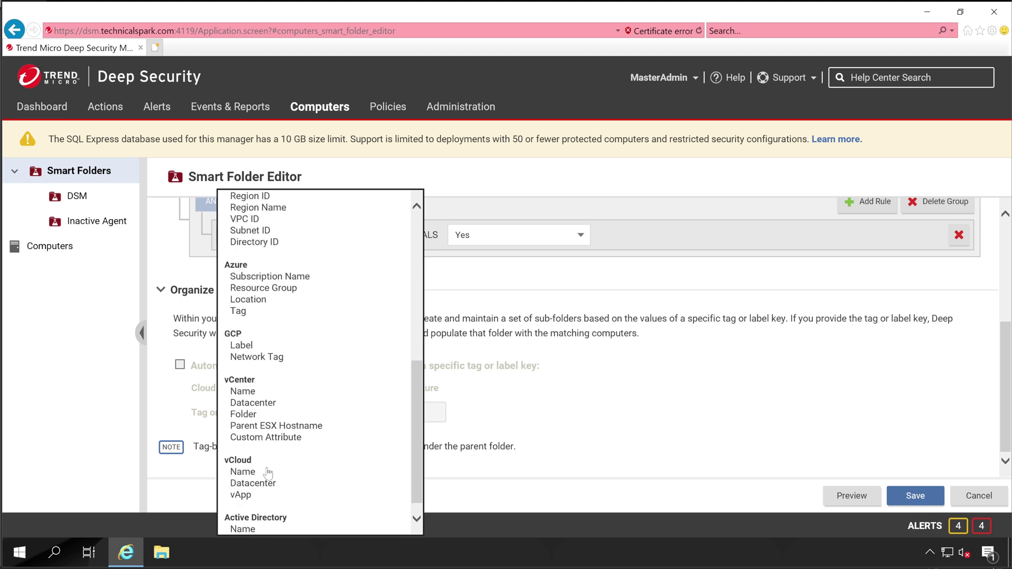
{"action": "scroll", "coordinate": [269, 477], "scroll_direction": "down", "scroll_amount": 1}
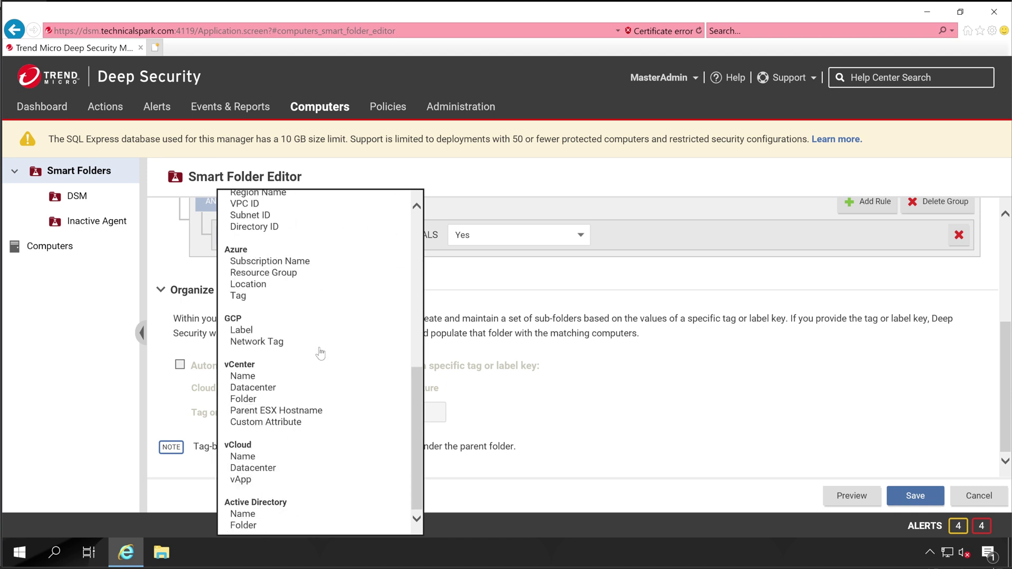
{"action": "left_click", "coordinate": [264, 377]}
{"action": "left_click", "coordinate": [768, 240]}
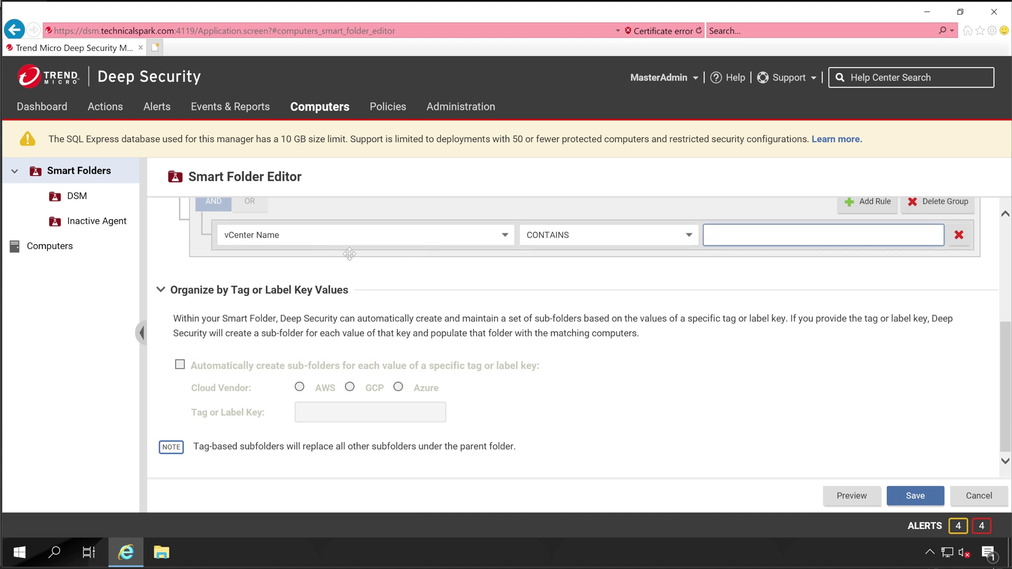
Set the rule back to Agent Offline EQUALS Yes and begin naming the folder DSA Offline
{"action": "mouse_move", "coordinate": [96, 222]}
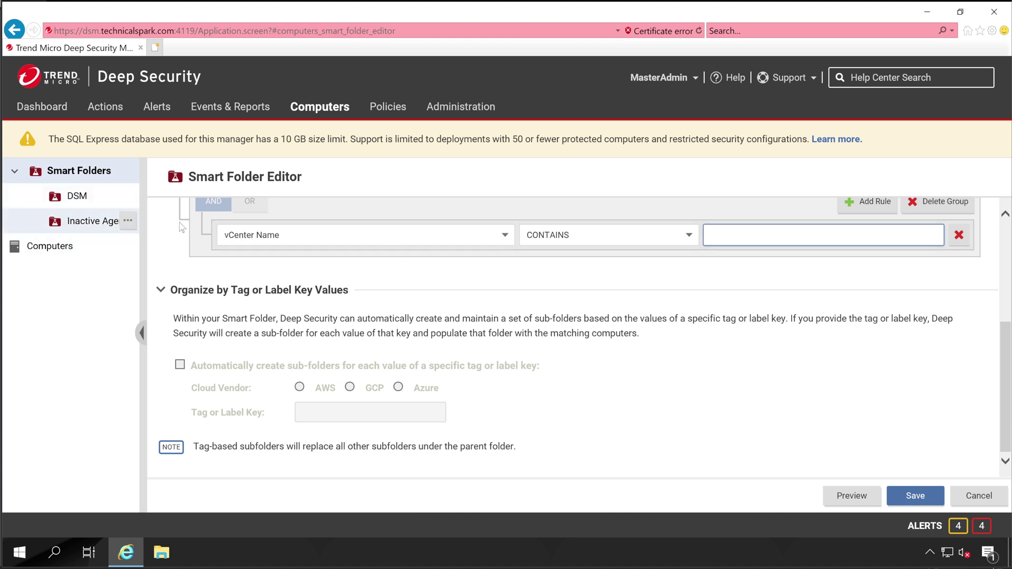
{"action": "left_click", "coordinate": [426, 246]}
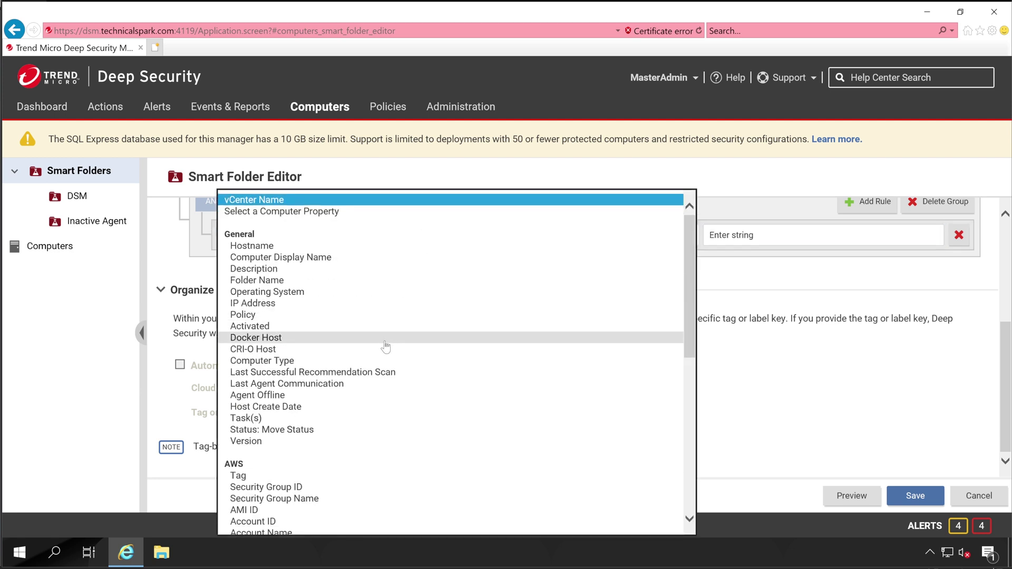
{"action": "left_click", "coordinate": [266, 395]}
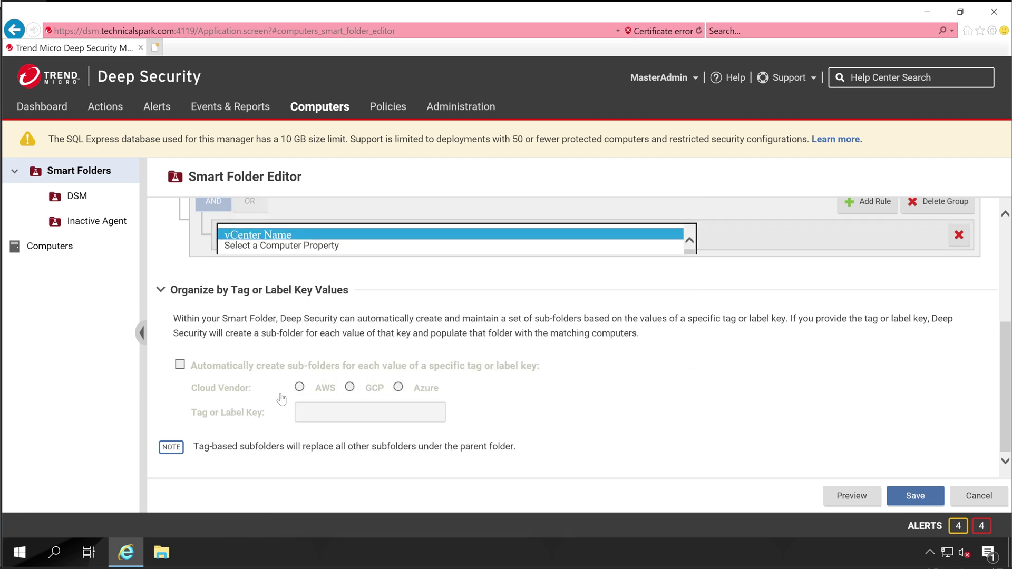
{"action": "left_click", "coordinate": [515, 243]}
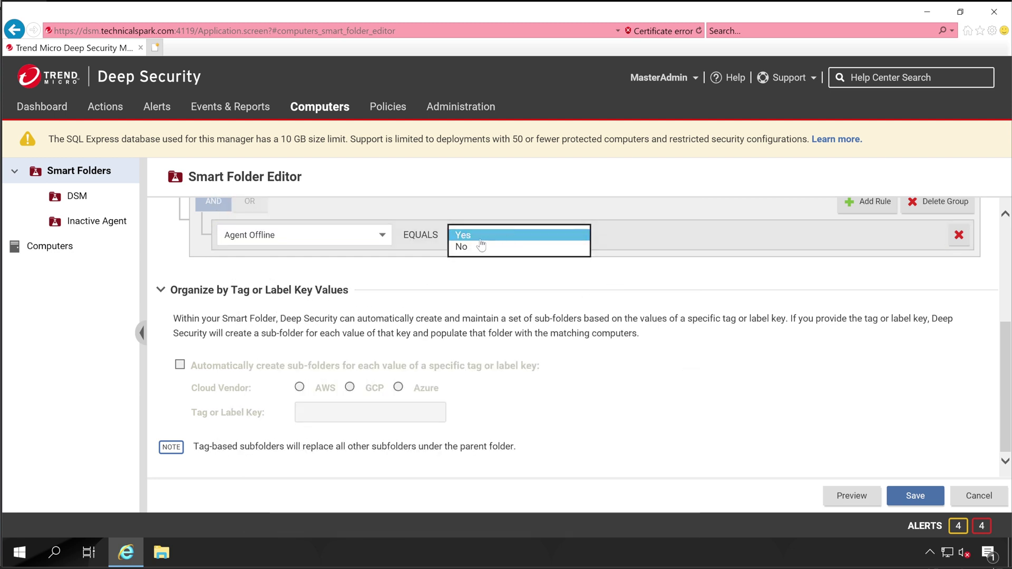
{"action": "left_click", "coordinate": [489, 264]}
{"action": "scroll", "coordinate": [627, 397], "scroll_direction": "up", "scroll_amount": 4}
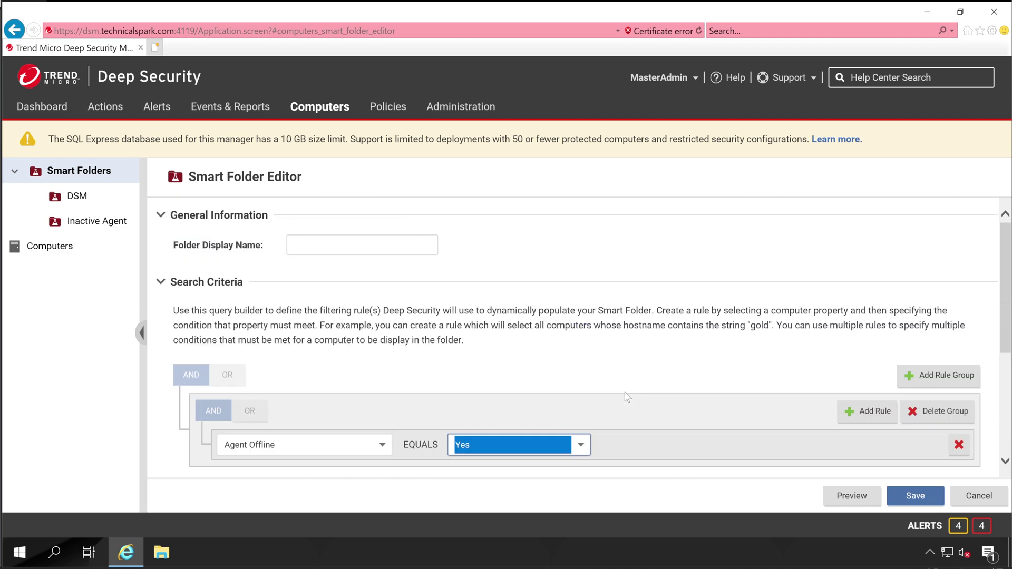
{"action": "left_click", "coordinate": [333, 250]}
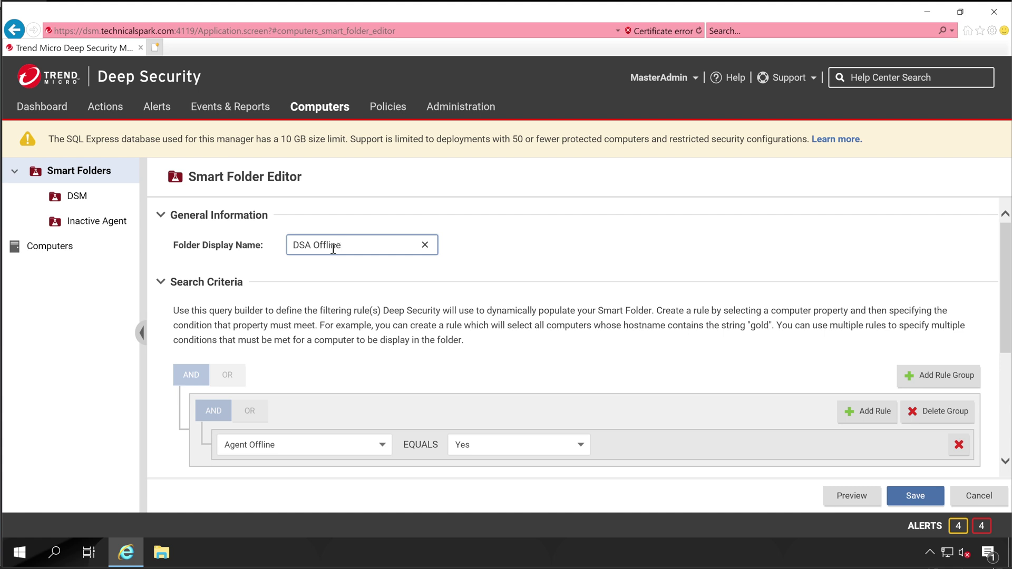
Save the DSA Offline folder, then select each of the four computers in the full list
{"action": "left_click", "coordinate": [912, 495]}
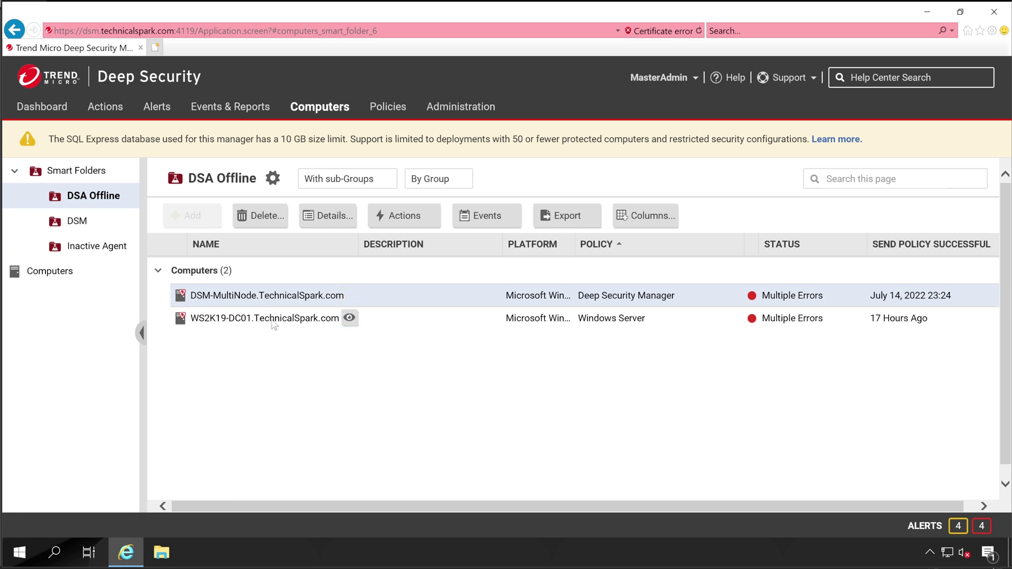
{"action": "left_click", "coordinate": [50, 271]}
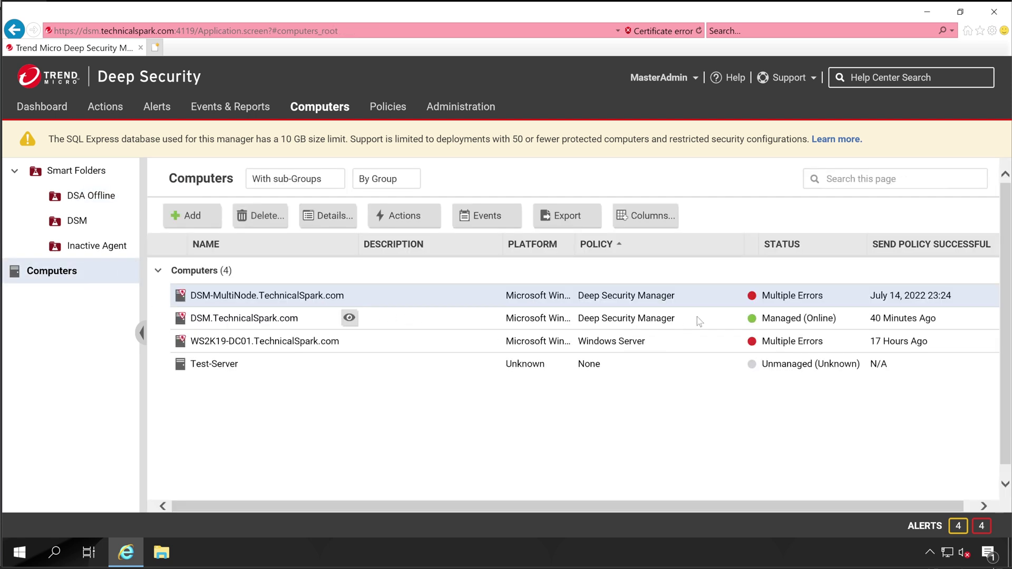
{"action": "left_click", "coordinate": [722, 323]}
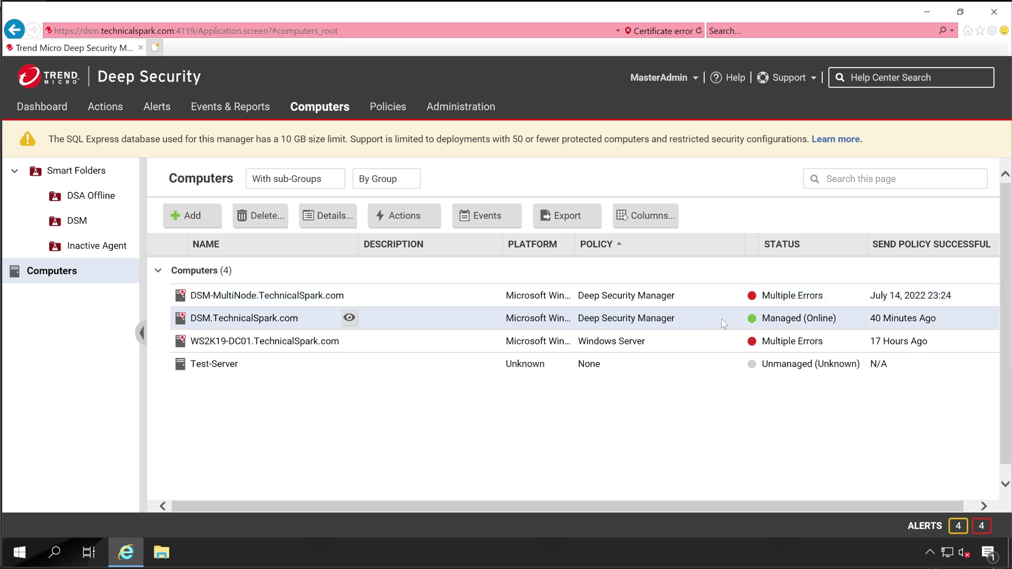
{"action": "left_click", "coordinate": [569, 299]}
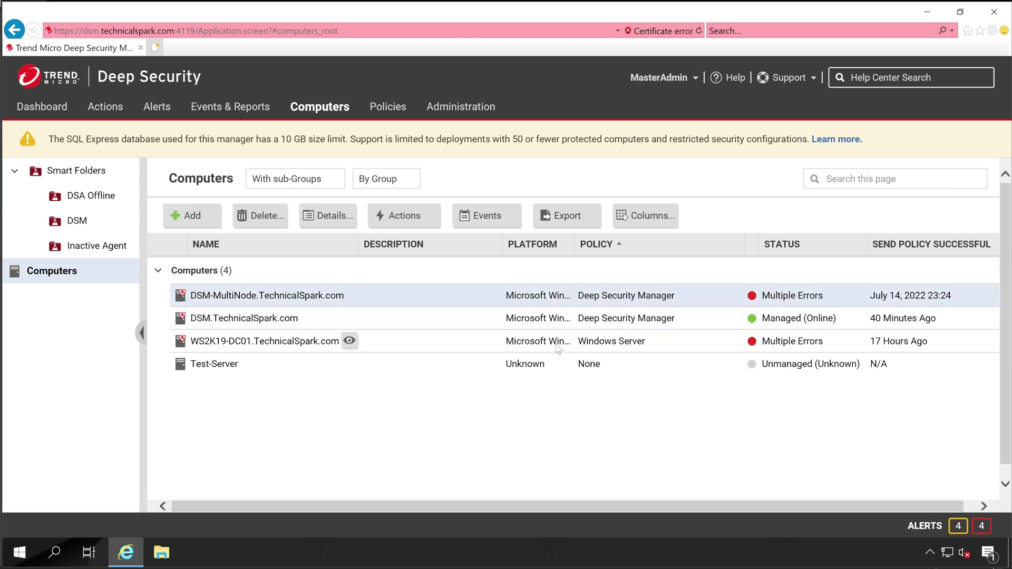
{"action": "left_click", "coordinate": [559, 345]}
{"action": "left_click", "coordinate": [558, 299]}
{"action": "left_click", "coordinate": [512, 370]}
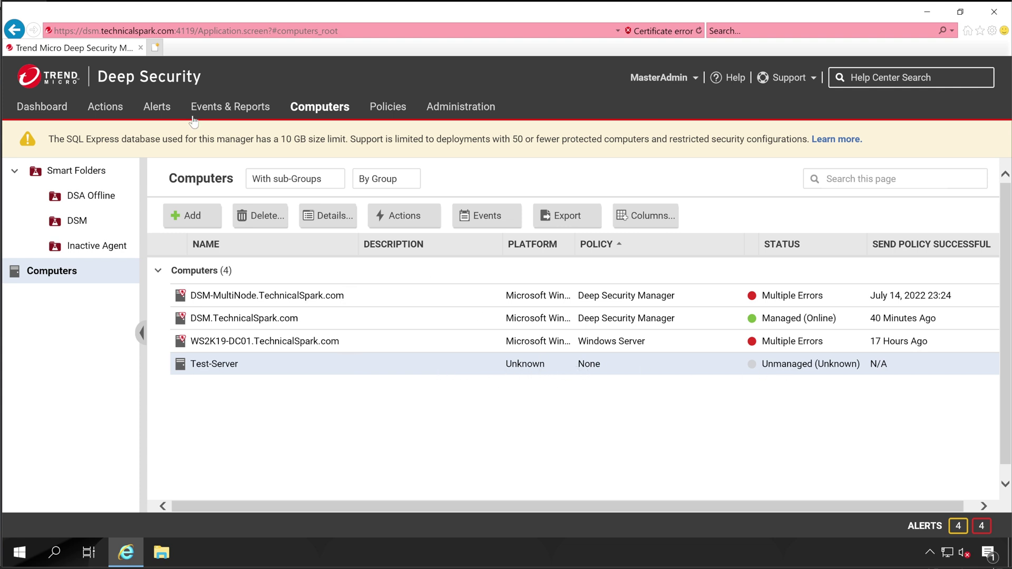
In System Events, limit the Computers filter to In Smart Folder: DSA Offline
{"action": "left_click", "coordinate": [218, 108]}
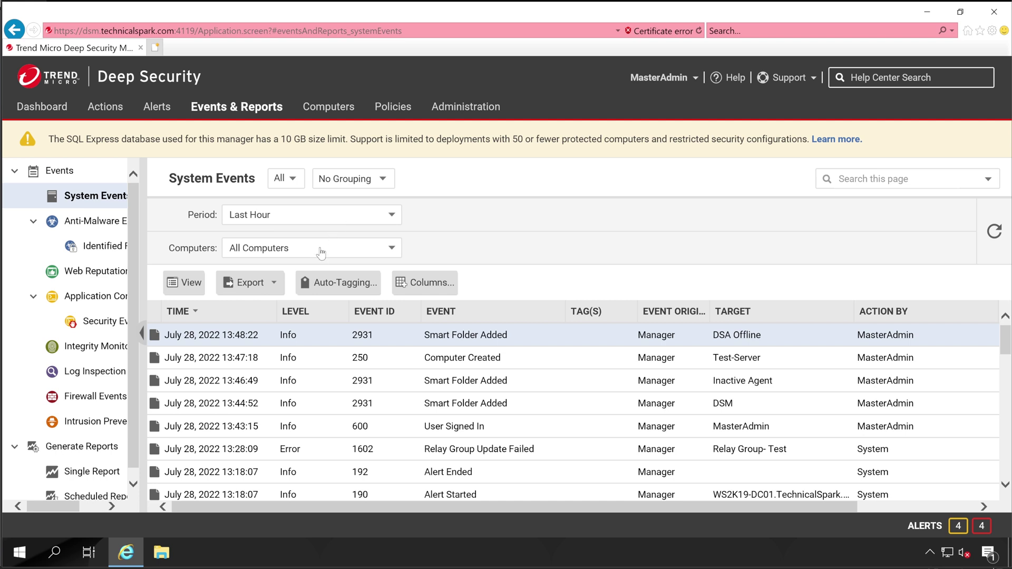
{"action": "left_click", "coordinate": [319, 249]}
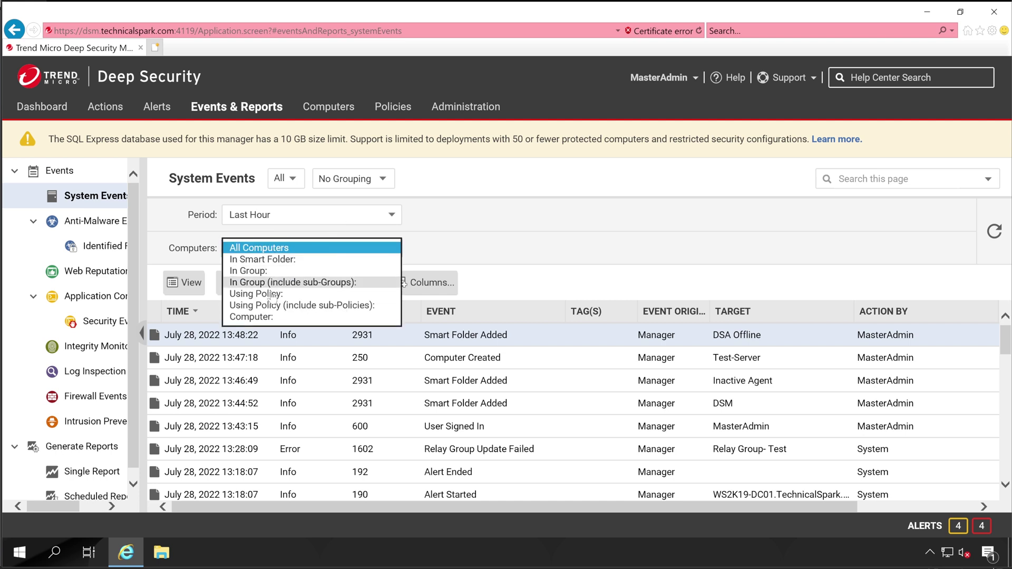
{"action": "left_click", "coordinate": [291, 259]}
{"action": "left_click", "coordinate": [459, 248]}
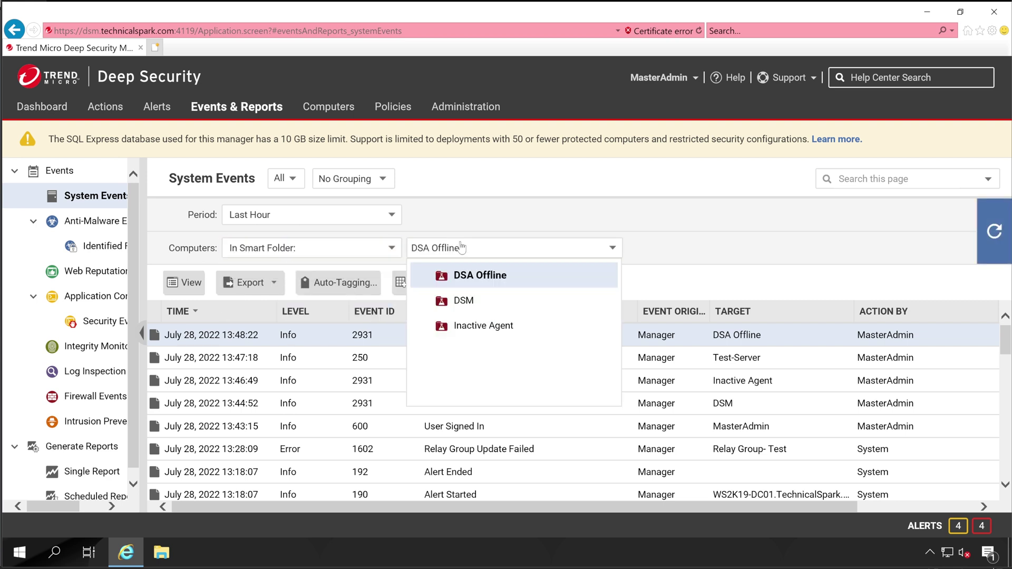
{"action": "left_click", "coordinate": [472, 277]}
Set the period to Last 7 Days and refresh the event list
{"action": "left_click", "coordinate": [272, 217]}
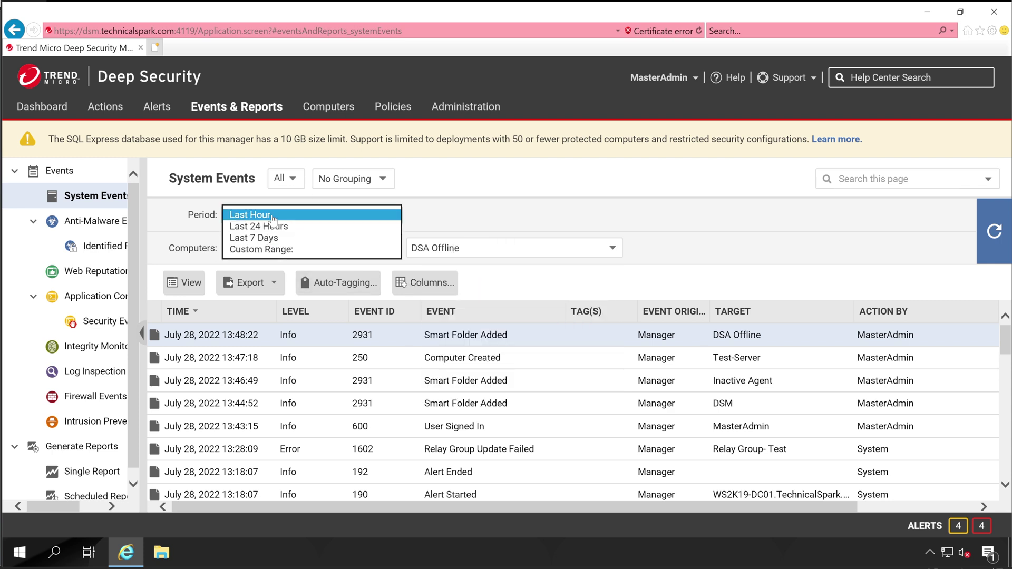
{"action": "left_click", "coordinate": [253, 237]}
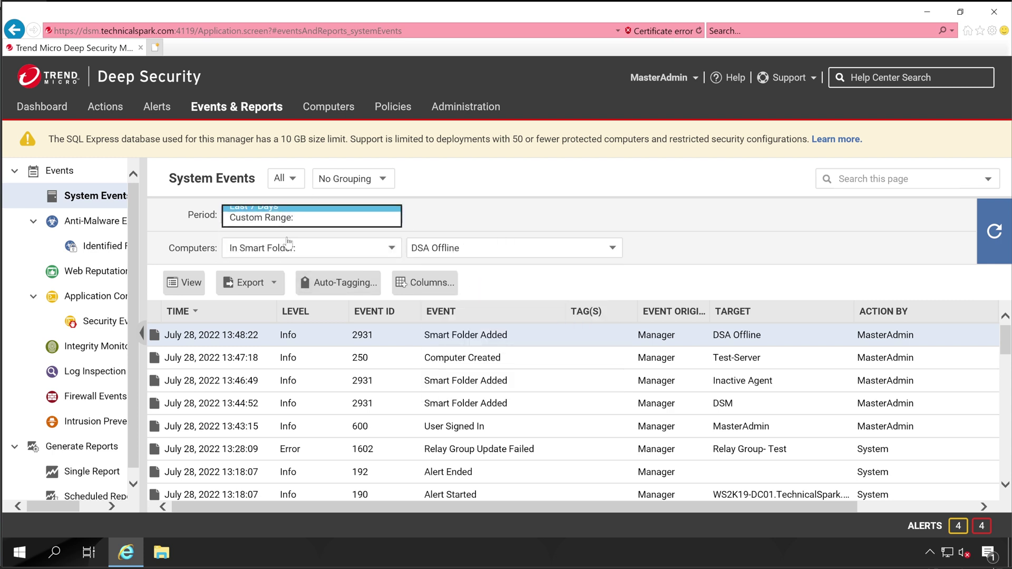
{"action": "left_click", "coordinate": [995, 231]}
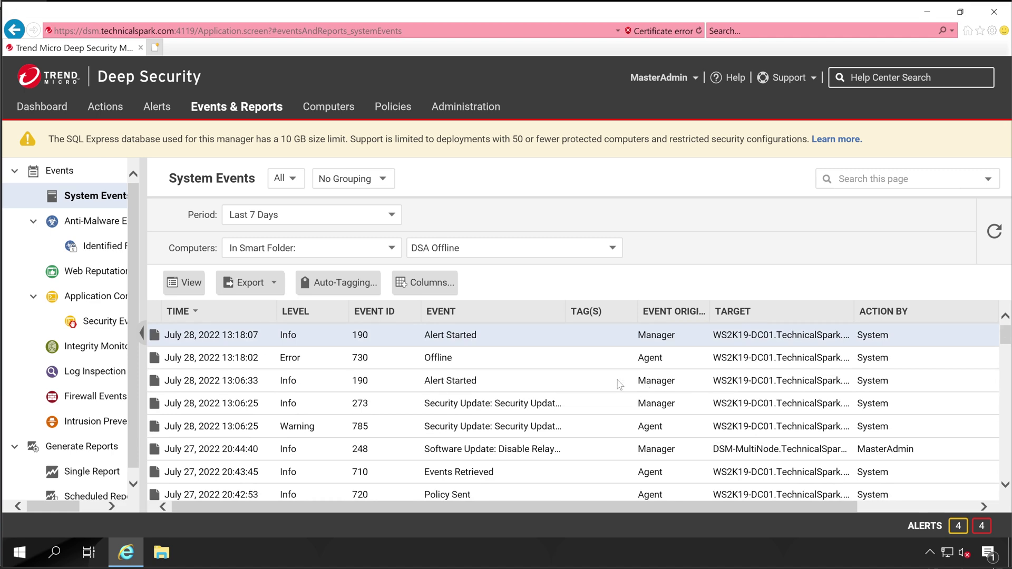
Check the DSA Offline, DSM and Inactive Agent folders in turn, ending on all four computers
{"action": "left_click", "coordinate": [322, 106]}
{"action": "left_click", "coordinate": [135, 200]}
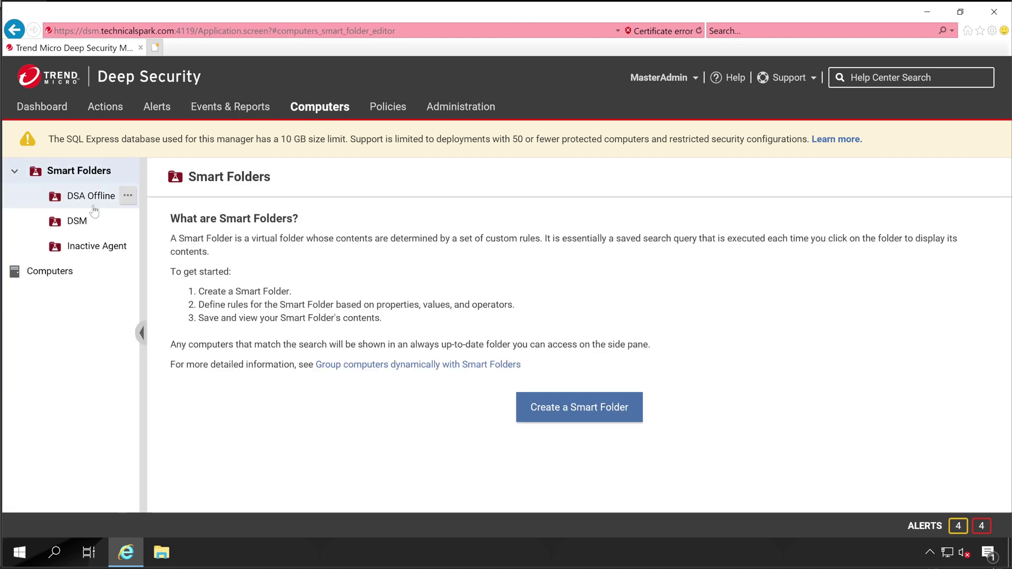
{"action": "left_click", "coordinate": [81, 198]}
{"action": "left_click", "coordinate": [74, 220]}
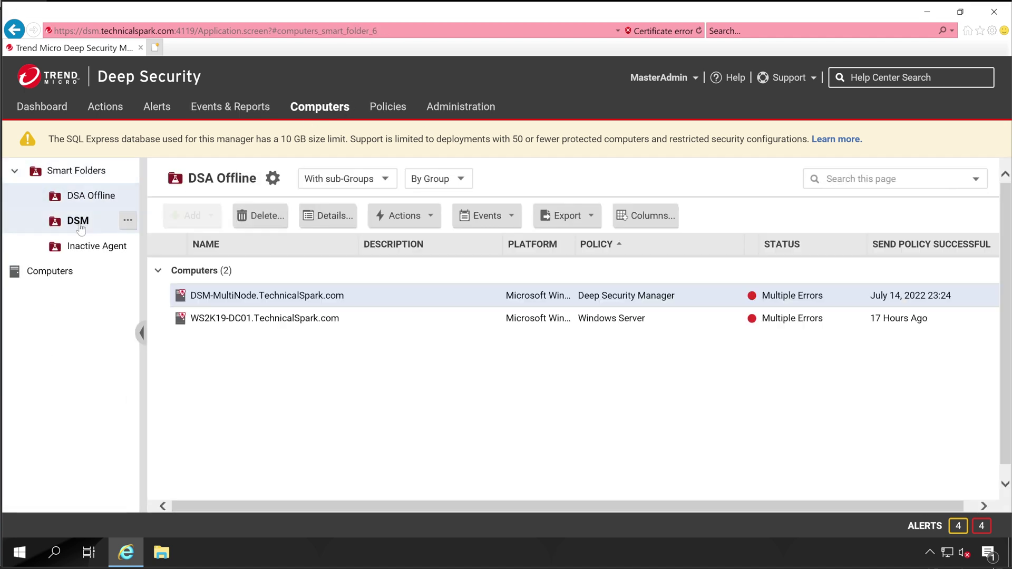
{"action": "left_click", "coordinate": [68, 246]}
{"action": "left_click", "coordinate": [66, 273]}
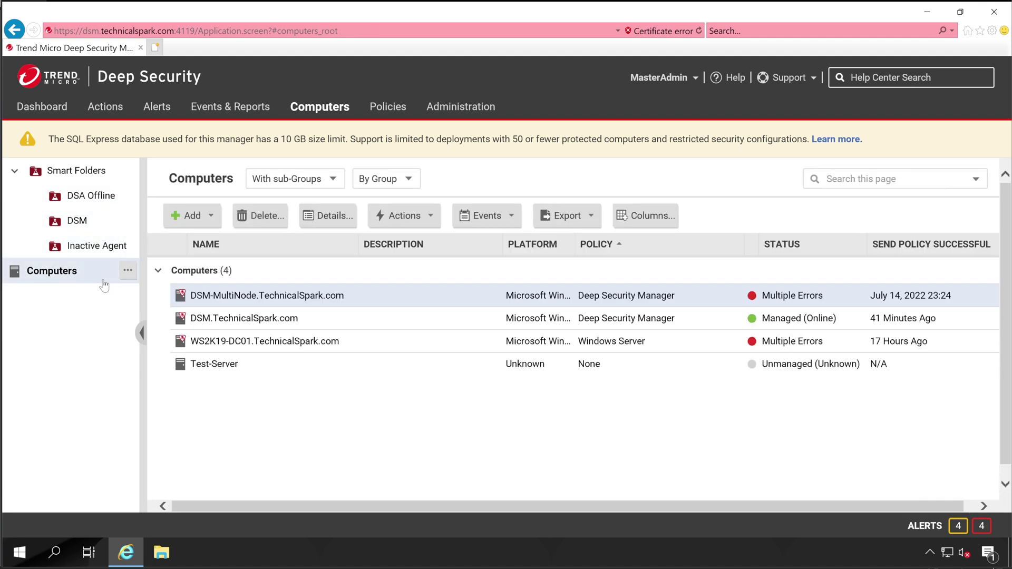